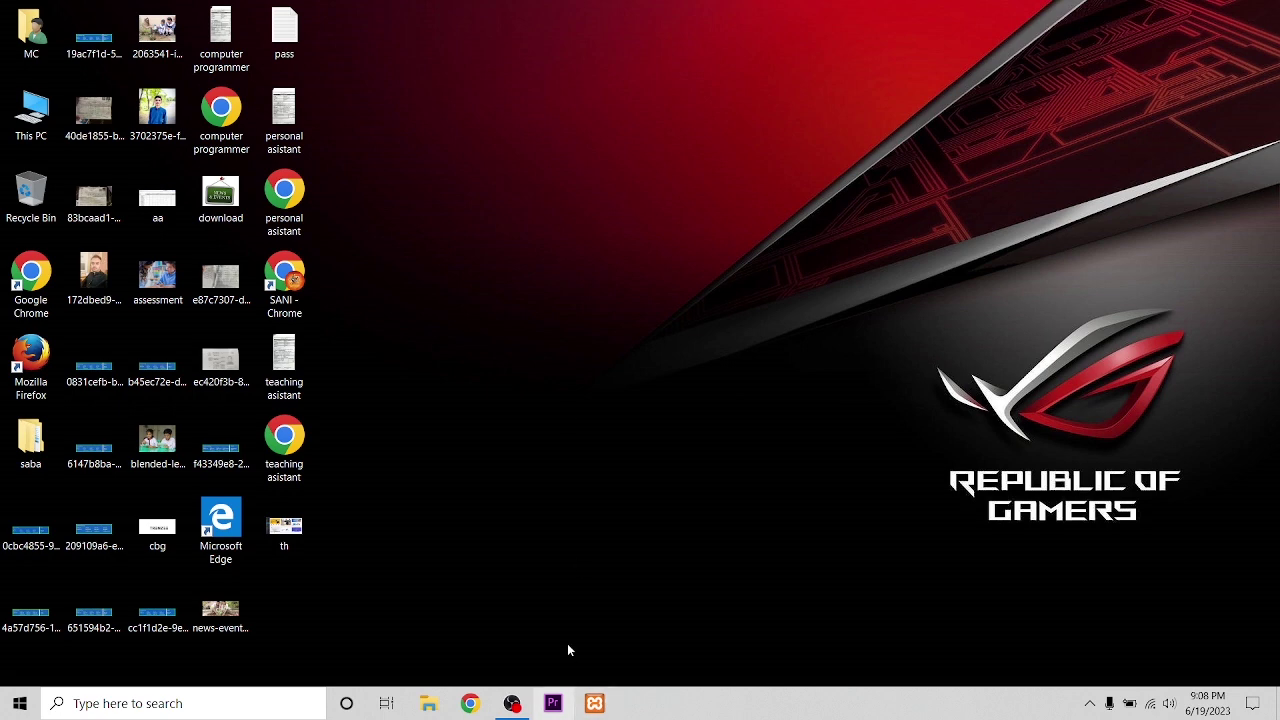
Step: Start Apache and MySQL in the XAMPP Control Panel, minimize it, and launch Chrome
left_click(594, 703)
left_click(288, 93)
left_click(288, 117)
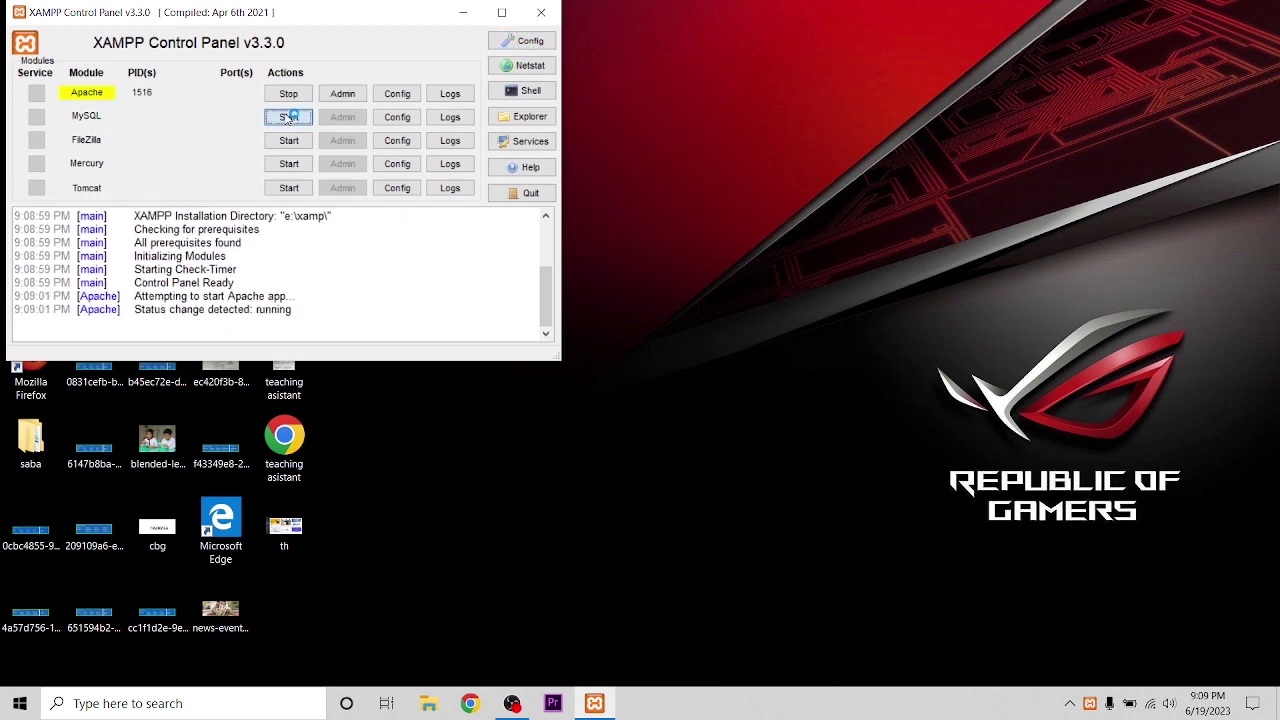
left_click(465, 14)
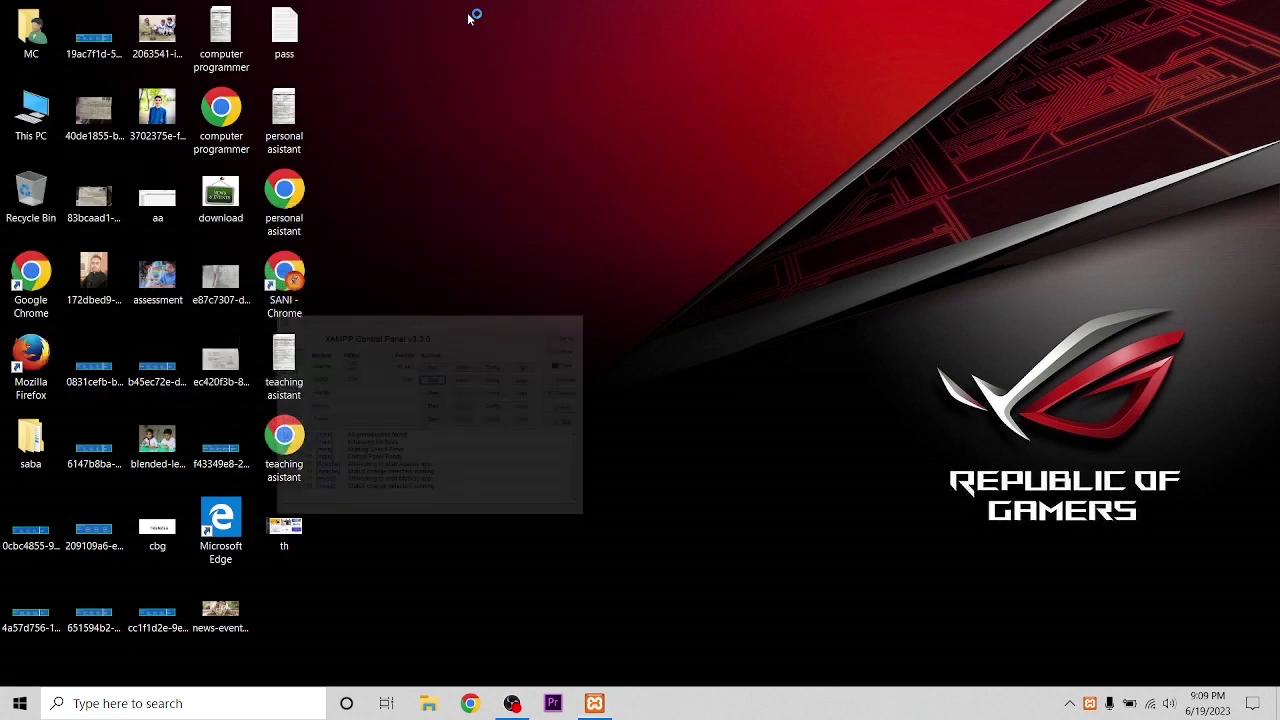
left_click(470, 704)
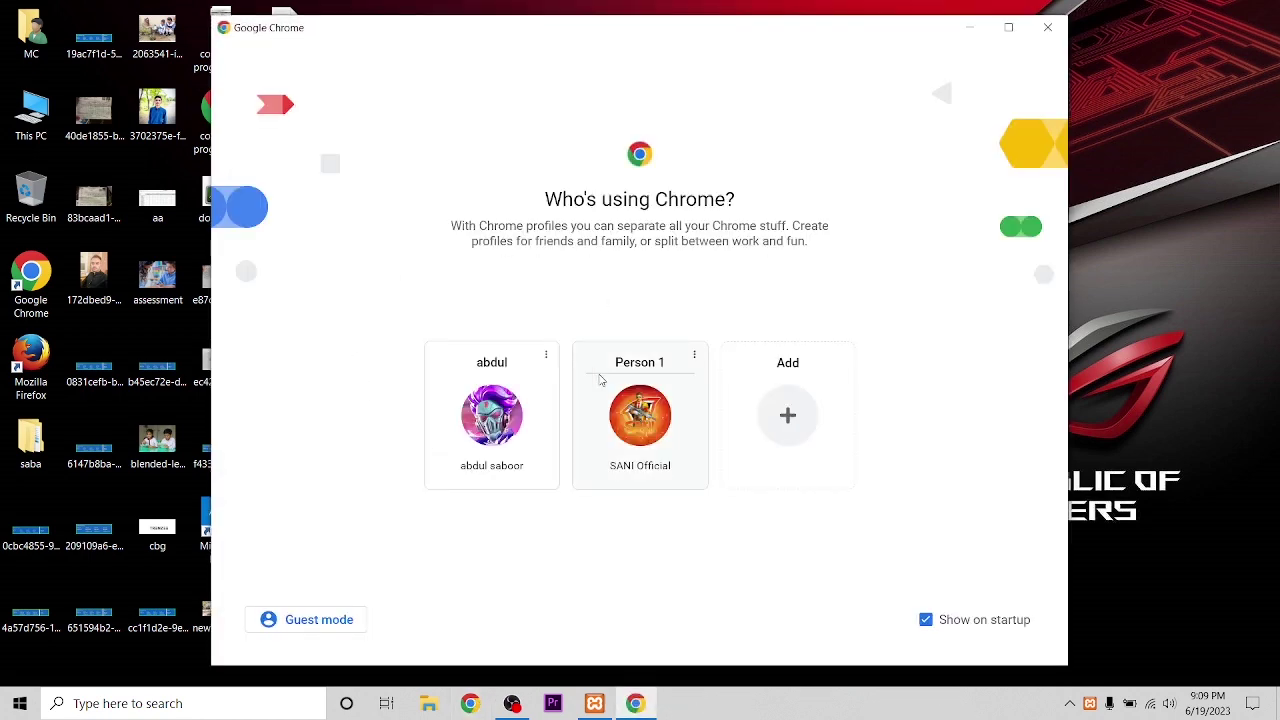
Step: Log into the School (CPS) WordPress admin with the administrator username and password
left_click(603, 398)
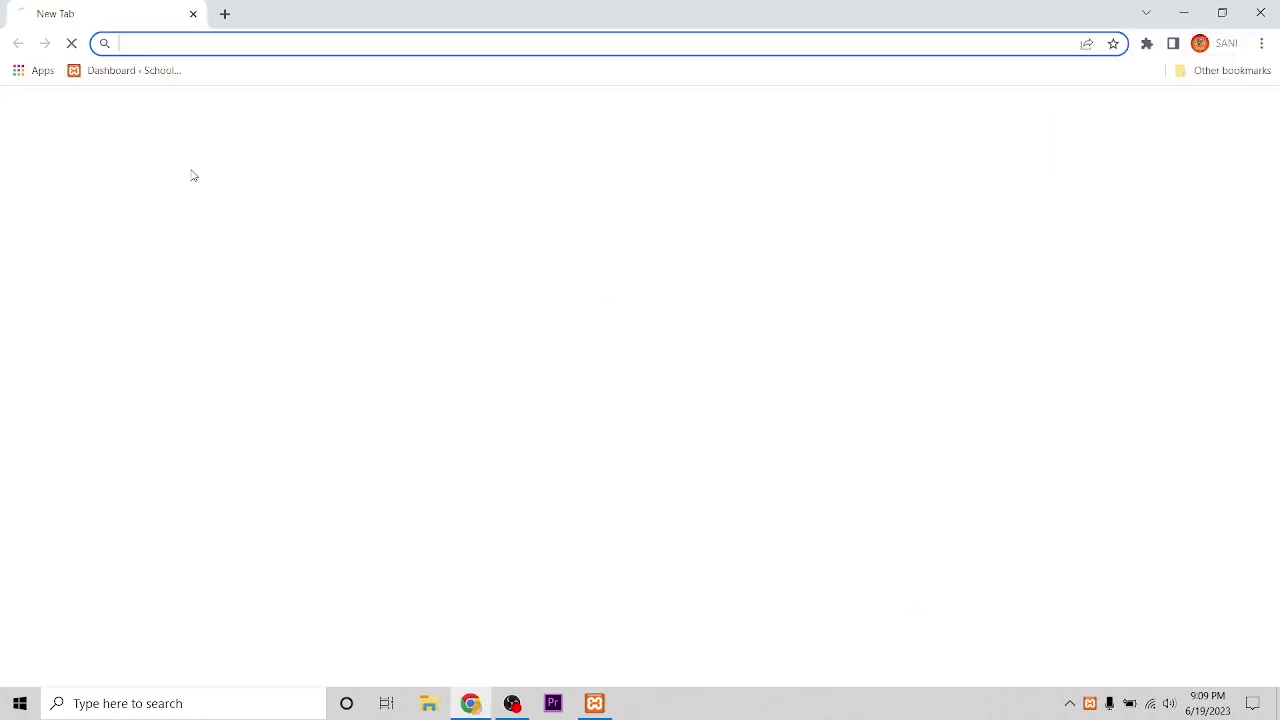
left_click(117, 70)
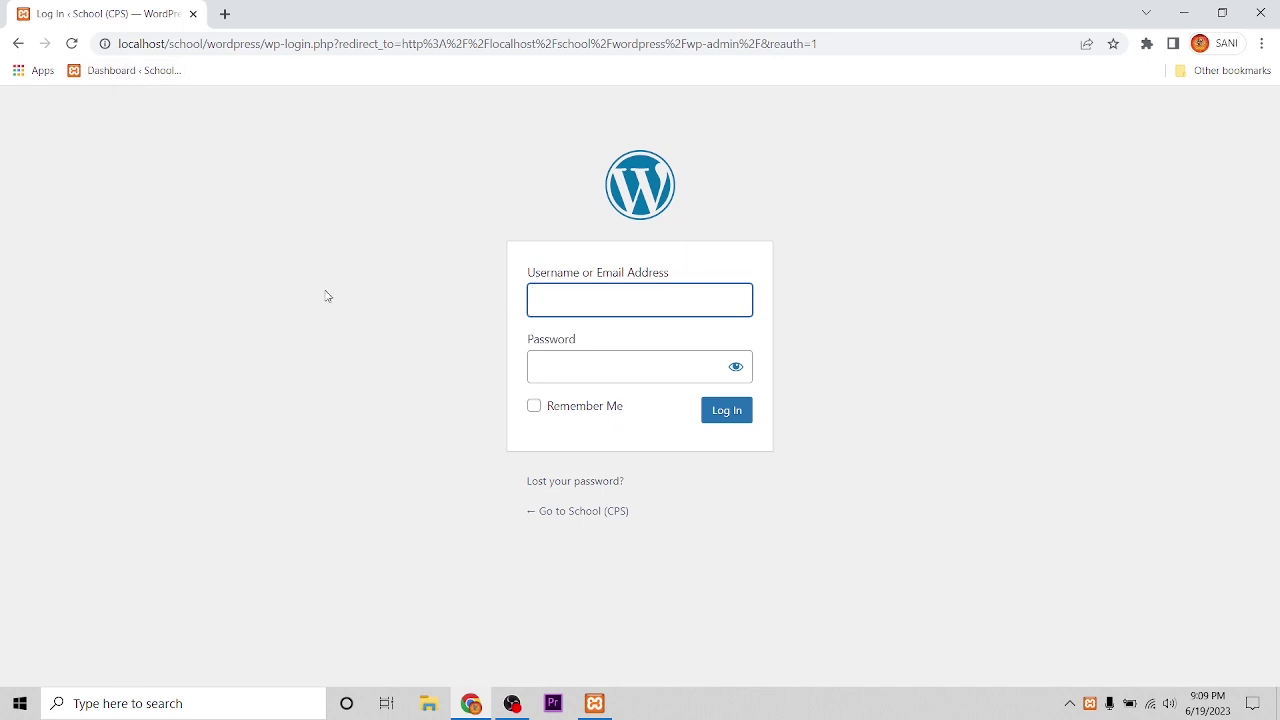
type("admin")
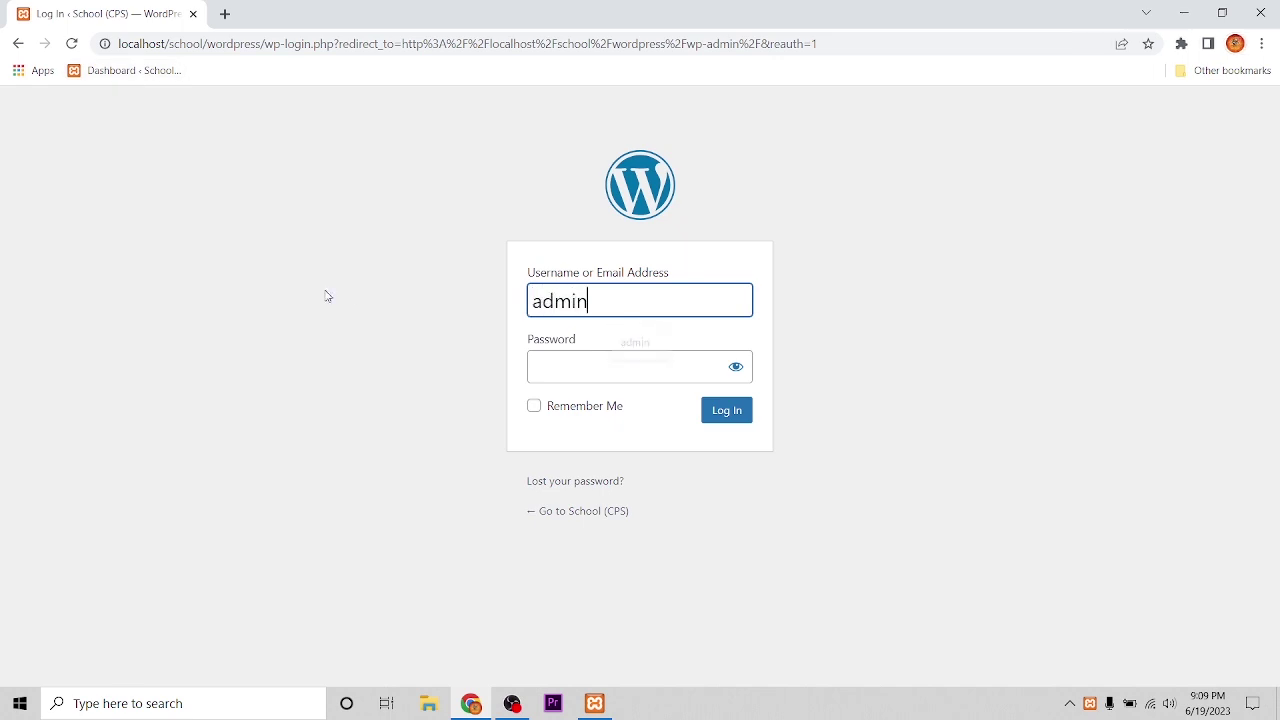
key("Tab")
type("a")
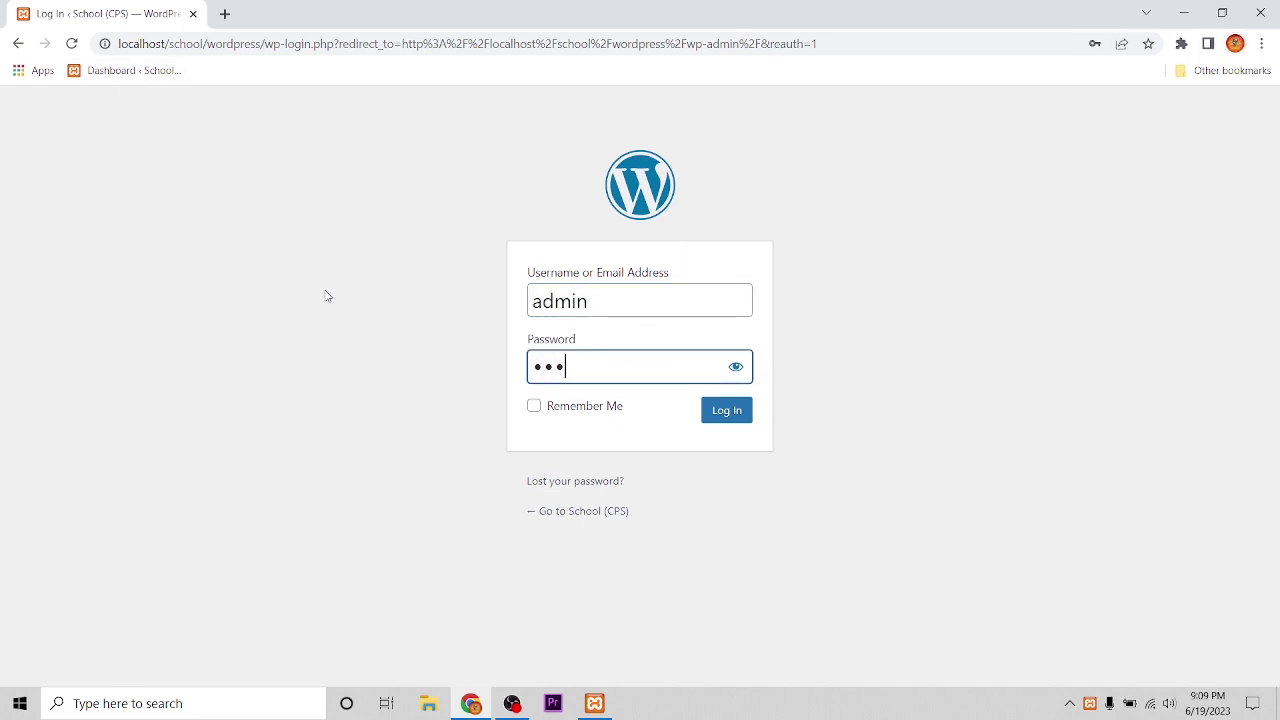
key("Return")
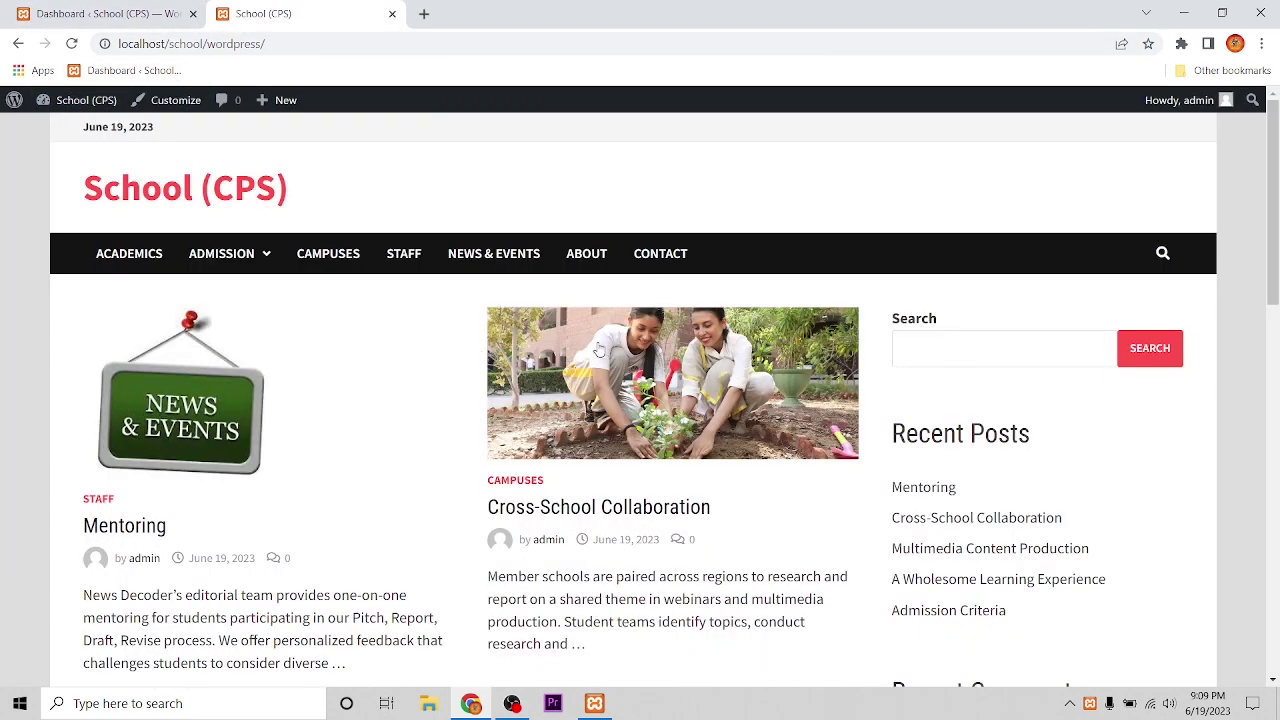
Step: Browse the live site's Admission category page
left_click(136, 14)
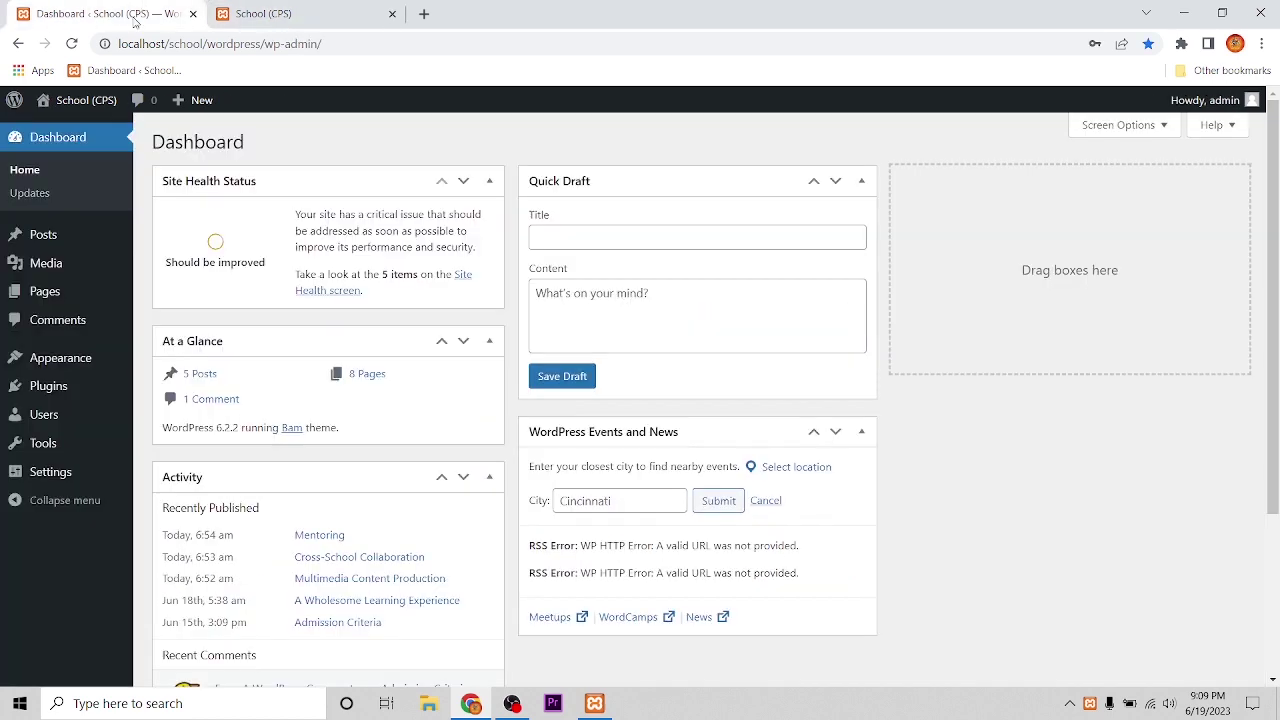
left_click(316, 12)
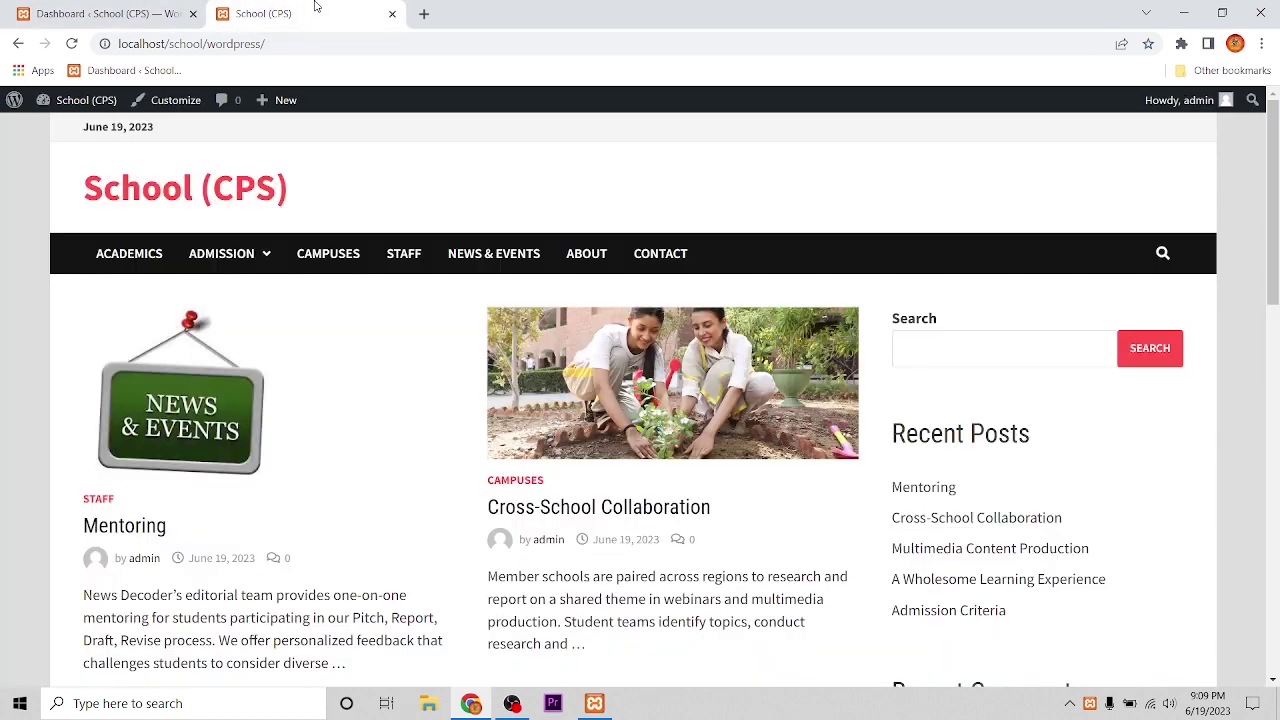
left_click(230, 248)
scroll(178, 343, "down", 3)
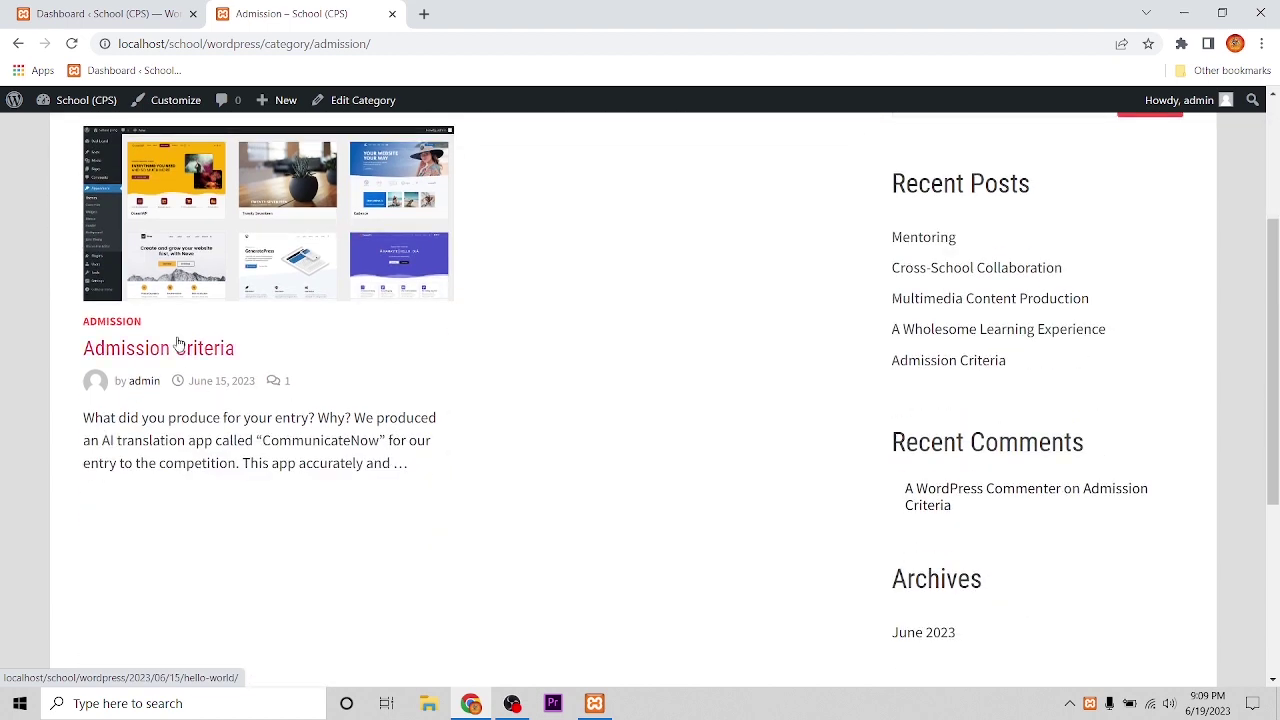
scroll(459, 398, "up", 3)
scroll(493, 408, "down", 1)
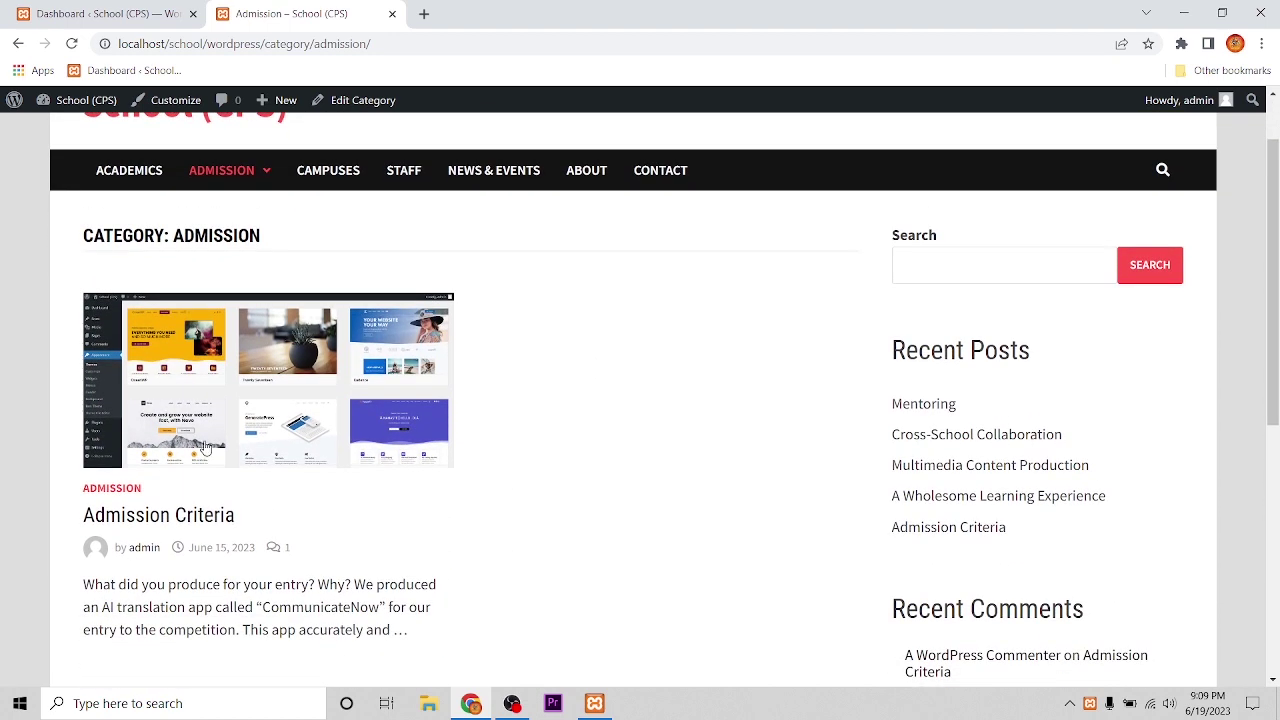
scroll(341, 350, "down", 3)
scroll(341, 350, "up", 2)
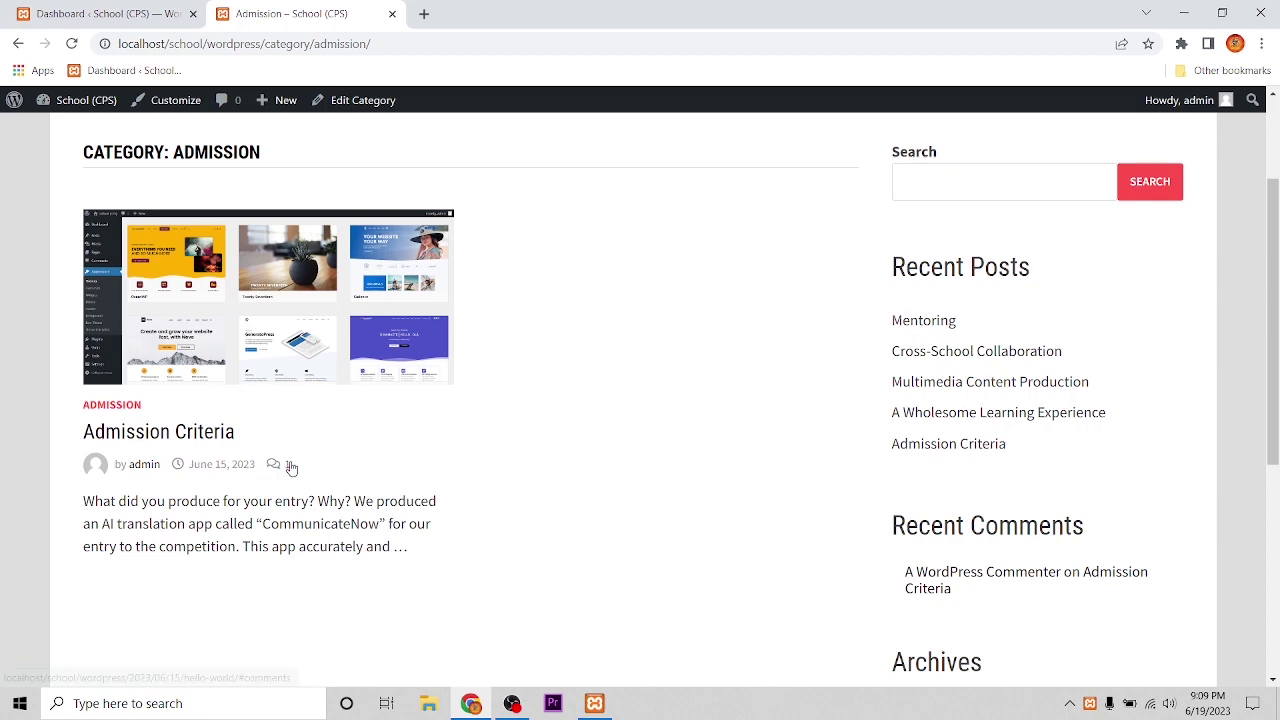
scroll(289, 466, "up", 1)
Step: Check the Campuses, Staff and News & Events category pages on the live site
left_click(332, 170)
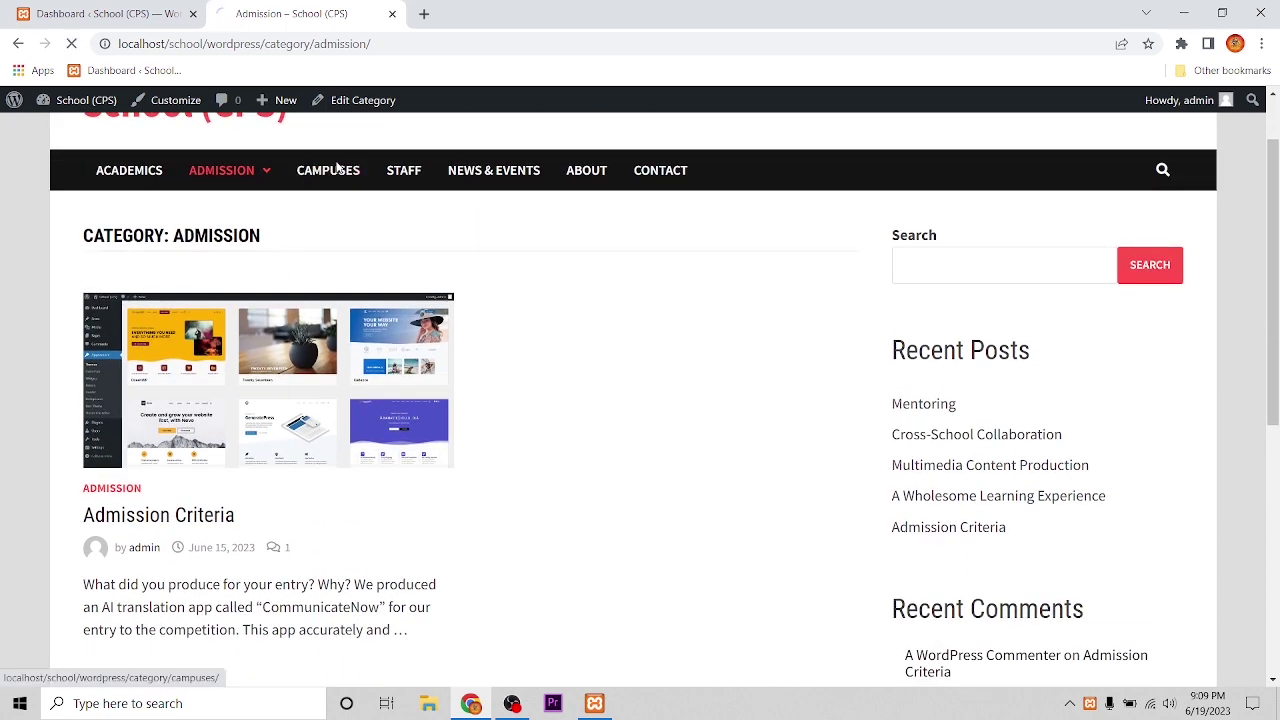
scroll(15, 446, "down", 2)
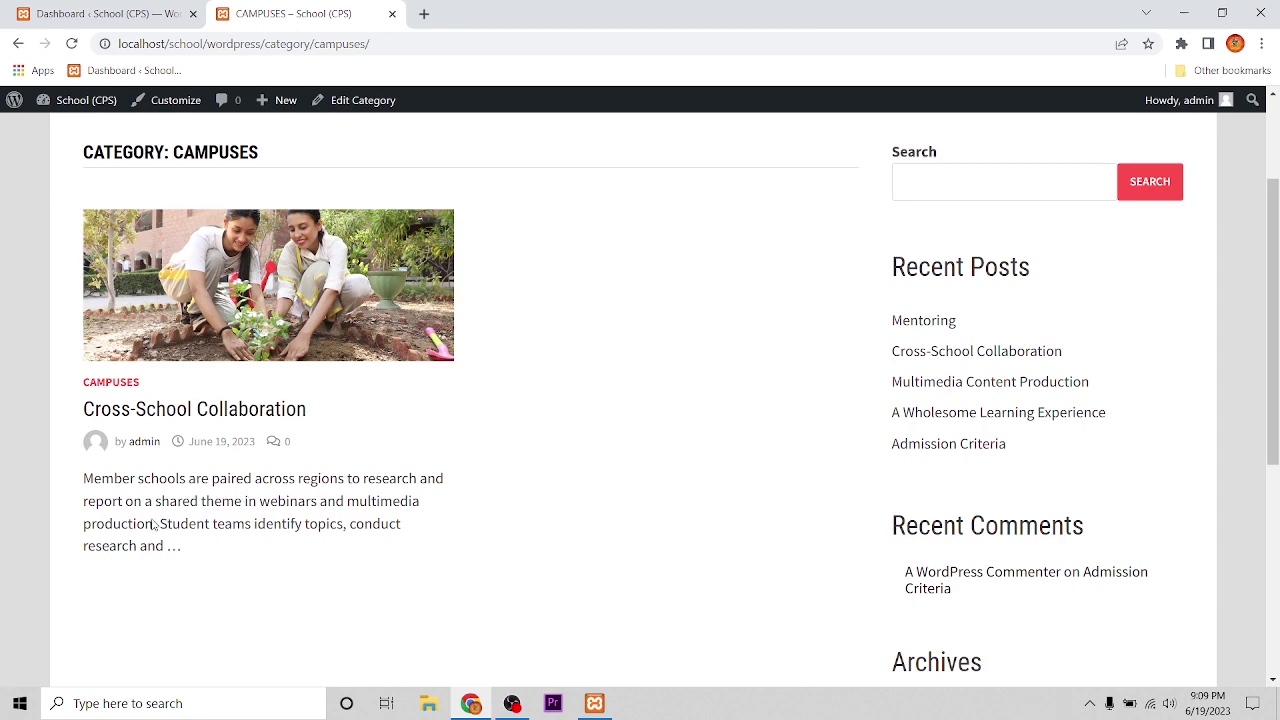
scroll(459, 287, "up", 1)
left_click(418, 175)
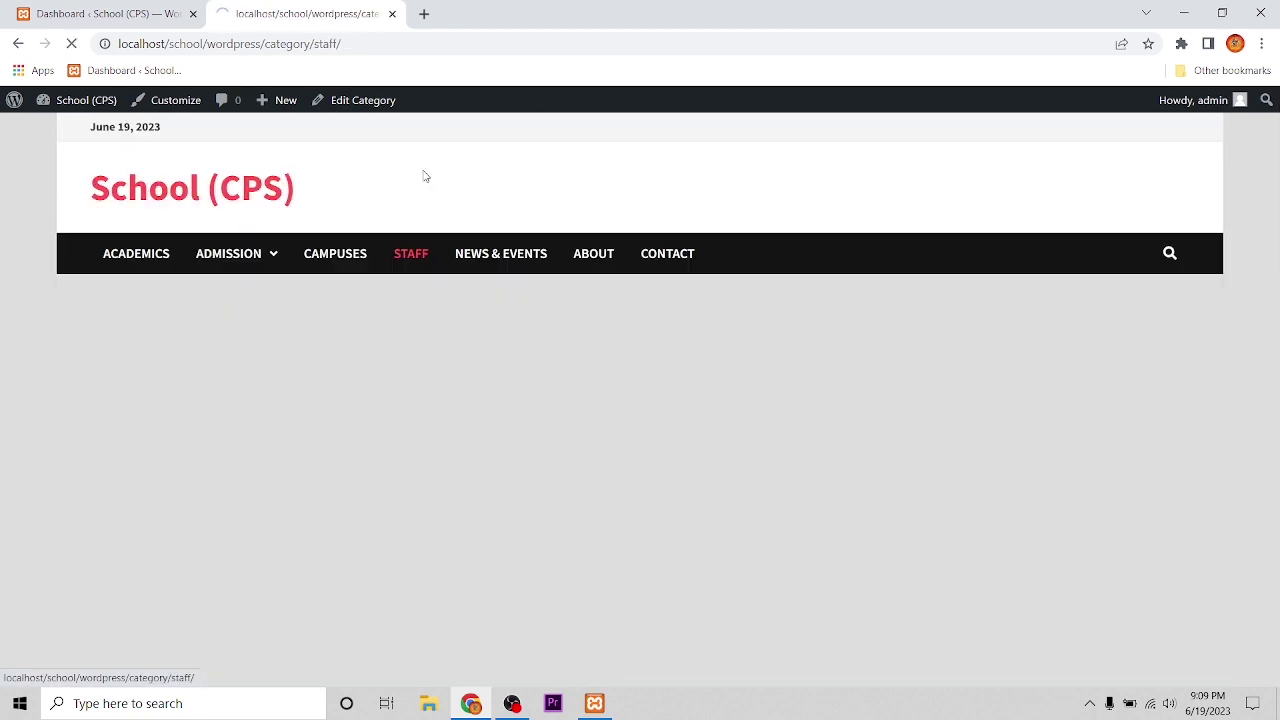
scroll(286, 560, "down", 3)
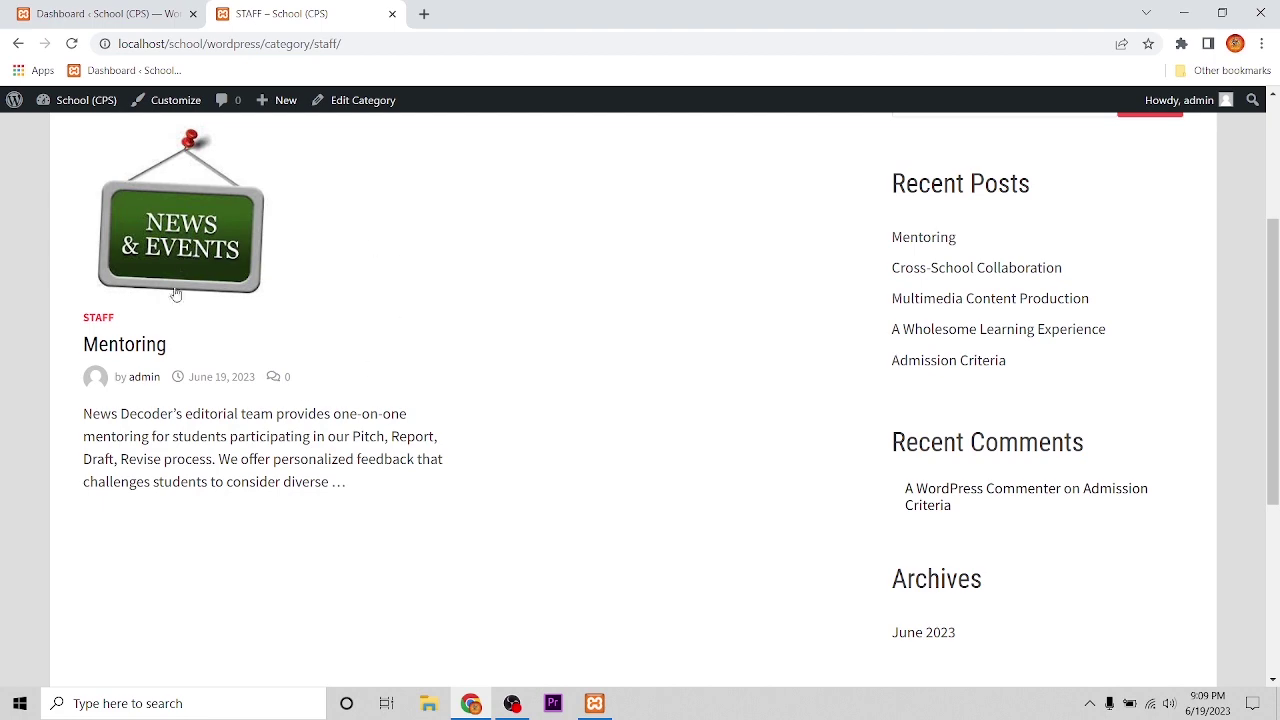
scroll(432, 289, "up", 3)
left_click(459, 253)
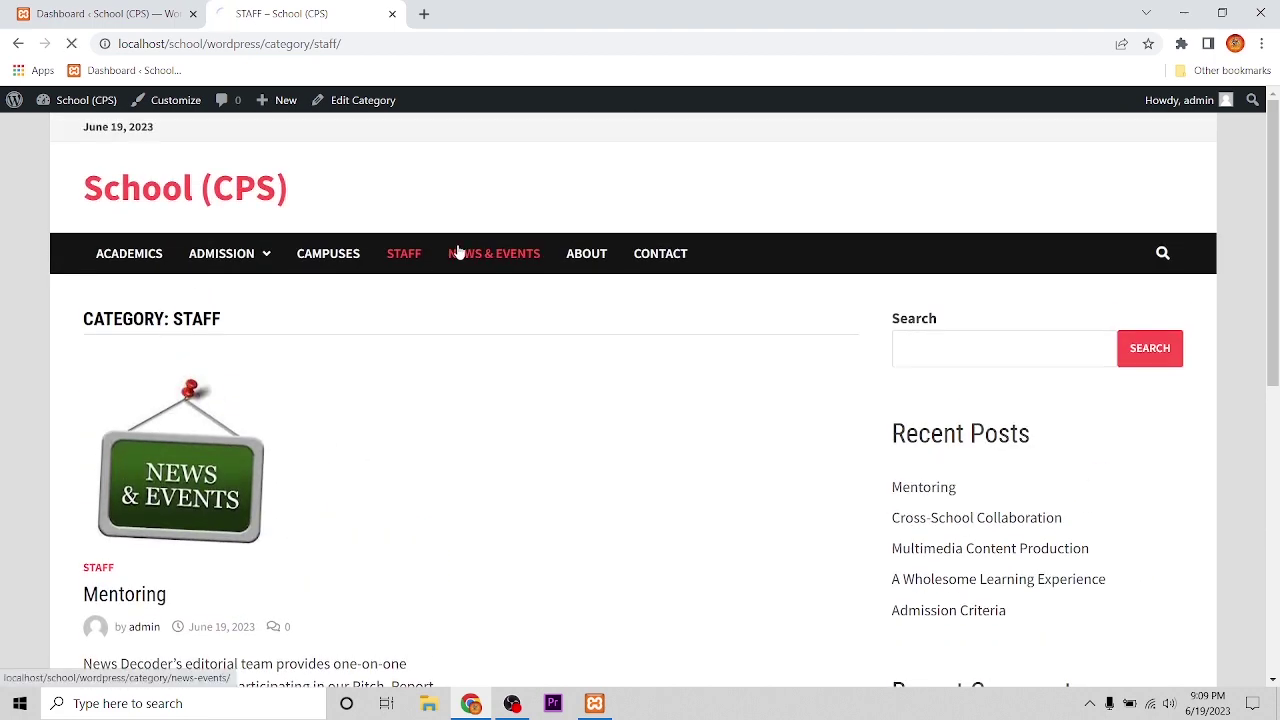
scroll(517, 528, "down", 3)
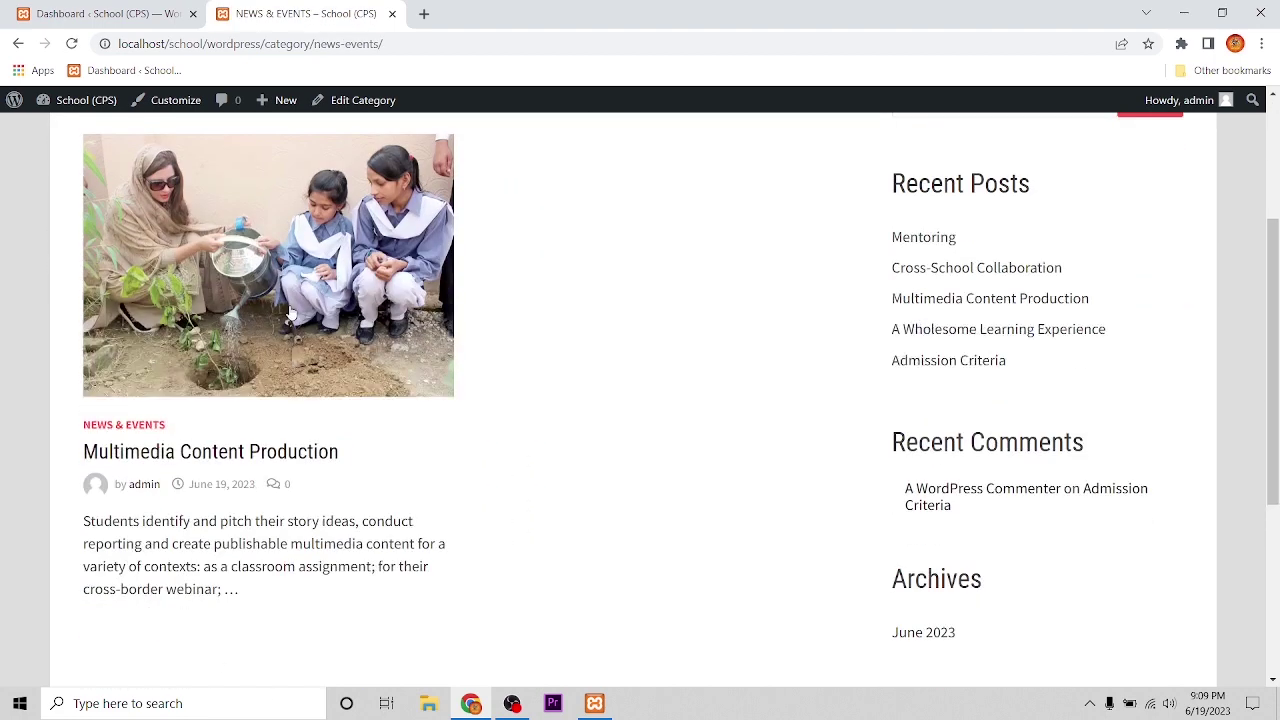
scroll(351, 536, "up", 1)
scroll(351, 536, "up", 2)
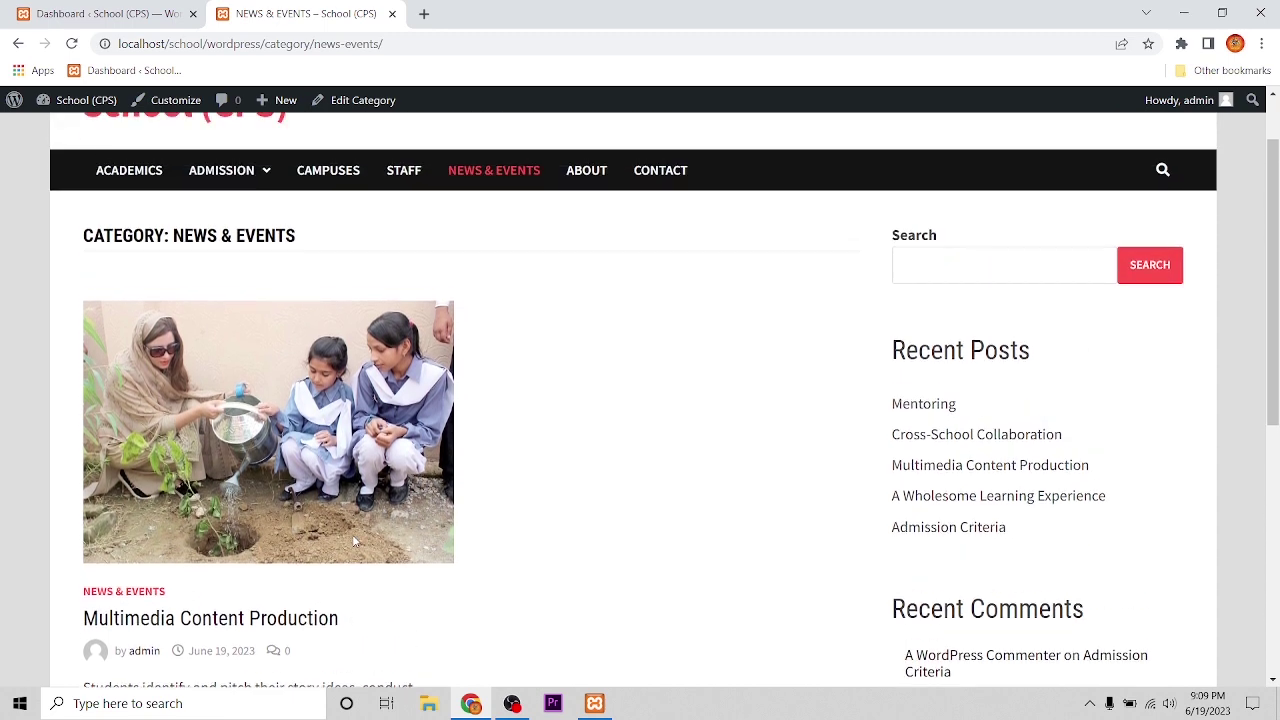
Step: View the empty About and Contact category pages, then return to the Dashboard
left_click(578, 262)
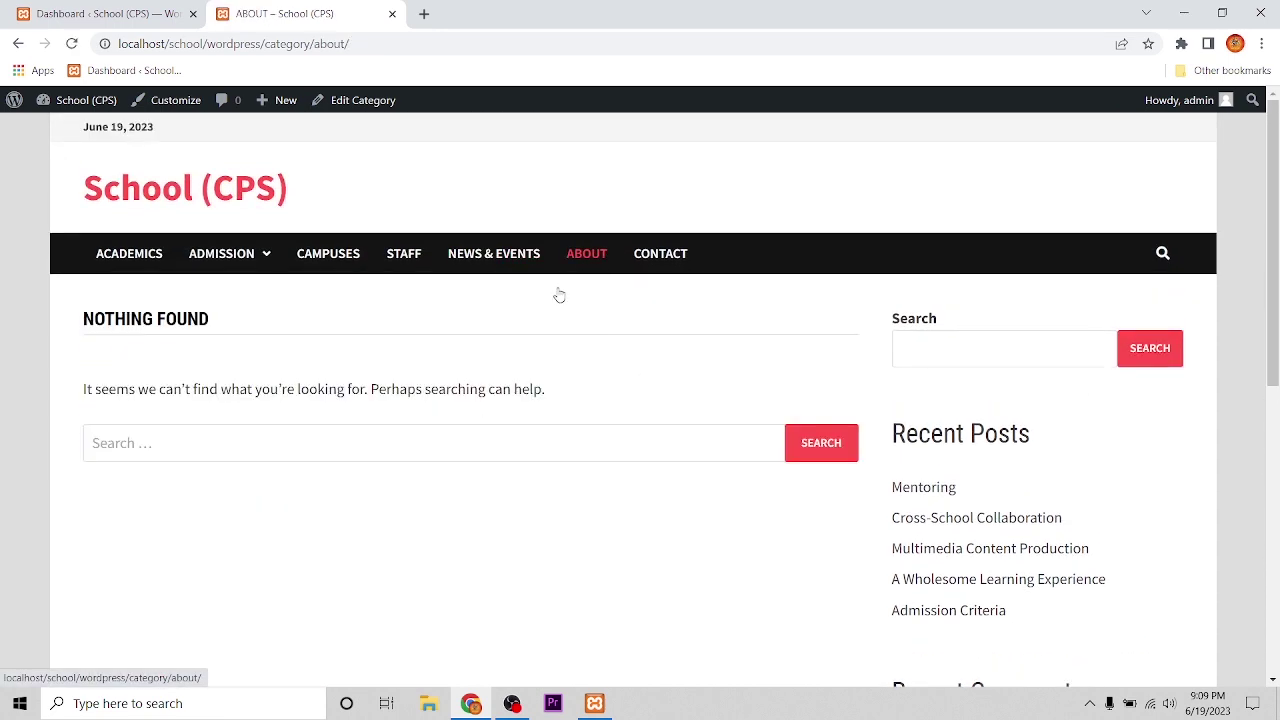
scroll(369, 566, "down", 3)
scroll(420, 400, "up", 3)
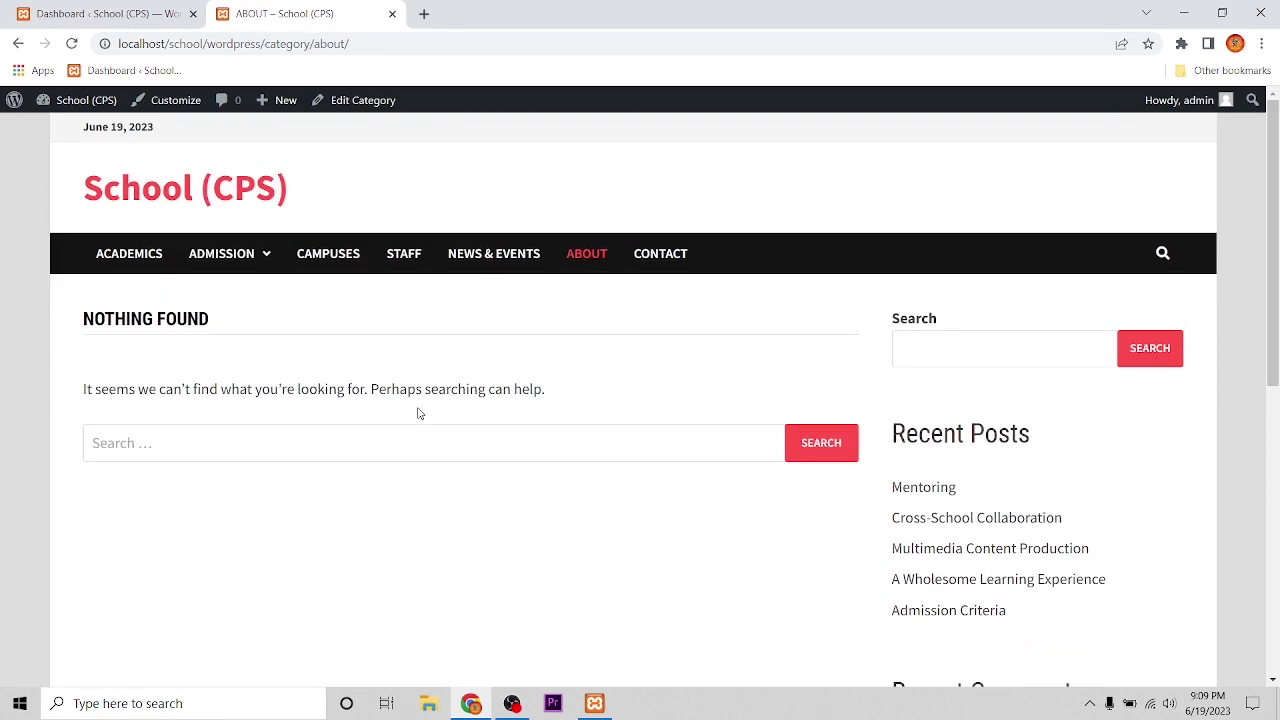
left_click(645, 253)
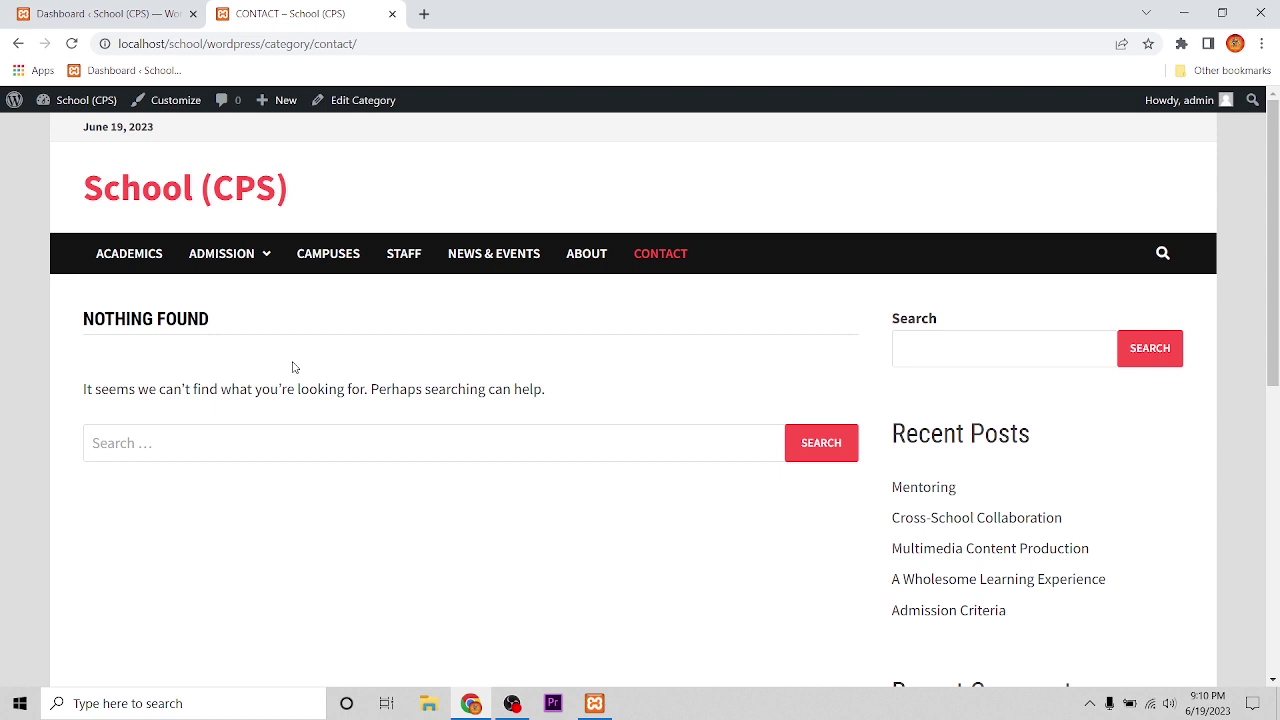
left_click(75, 10)
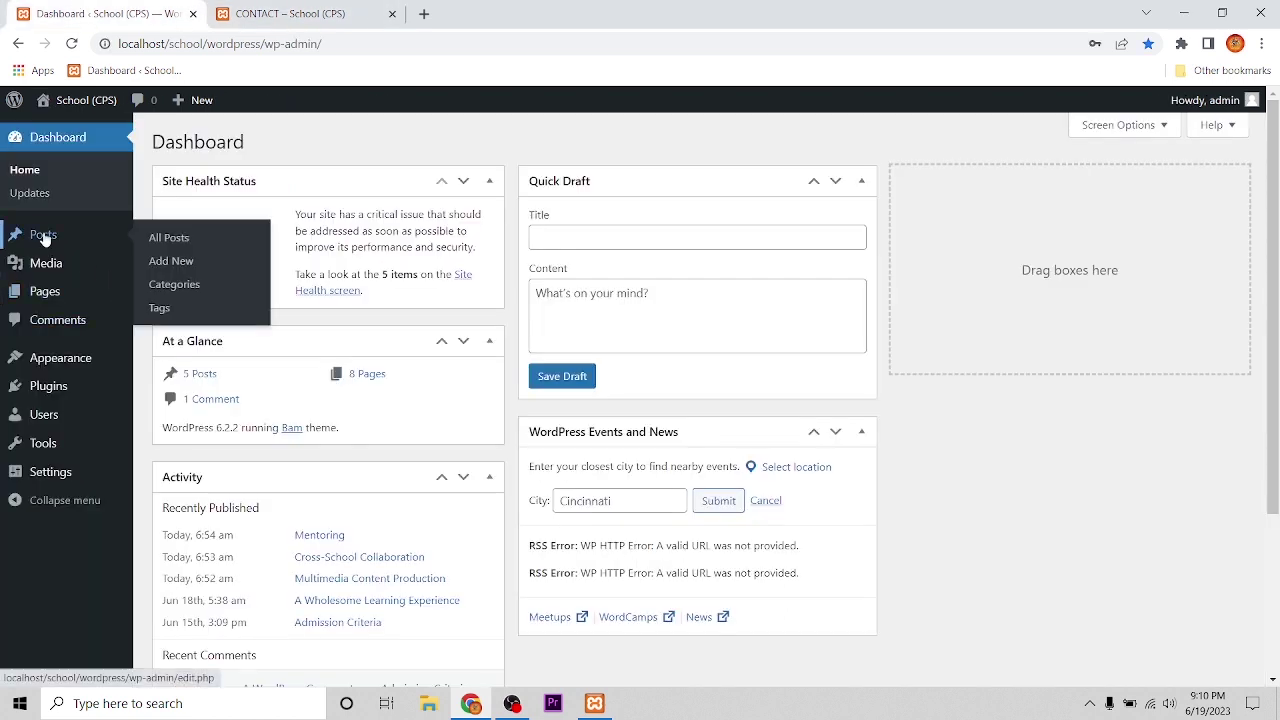
Step: Start a new page after checking the live site's current navigation
mouse_move(44, 302)
left_click(179, 318)
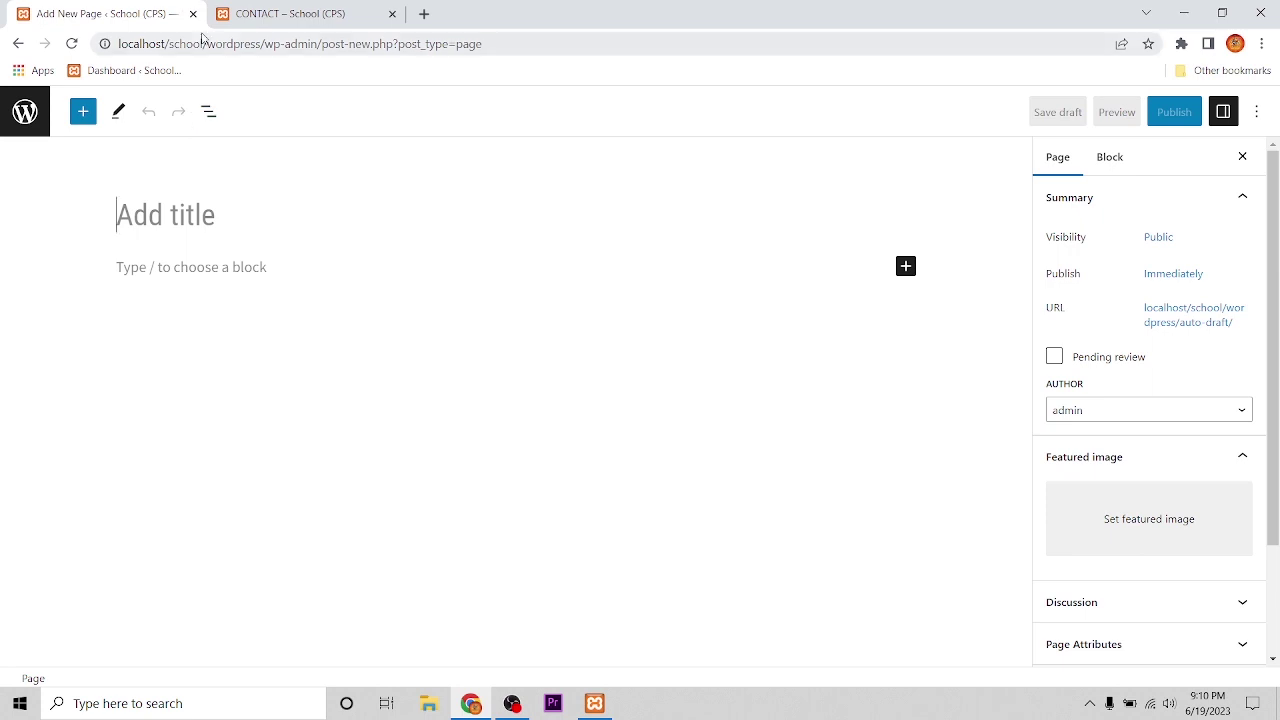
left_click(262, 18)
mouse_move(228, 263)
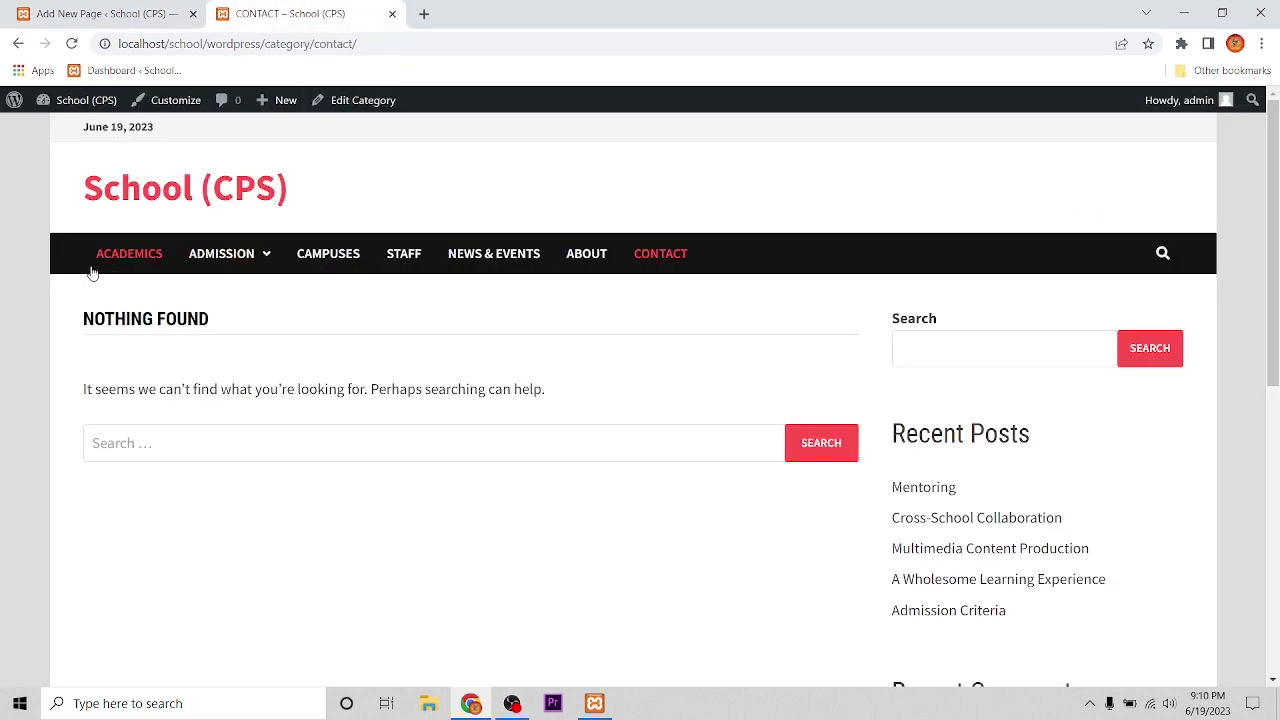
left_click(108, 13)
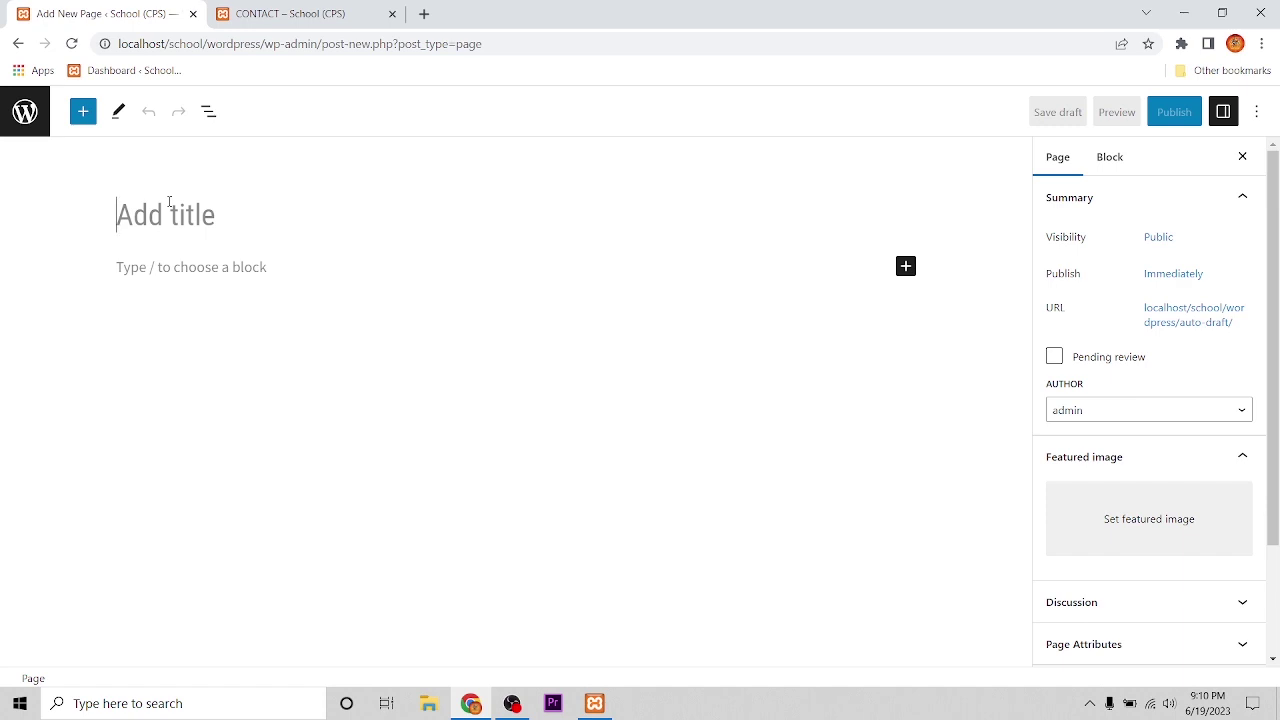
Step: Title the new page HOME, publish it, and view it in the pages list
type("HOME")
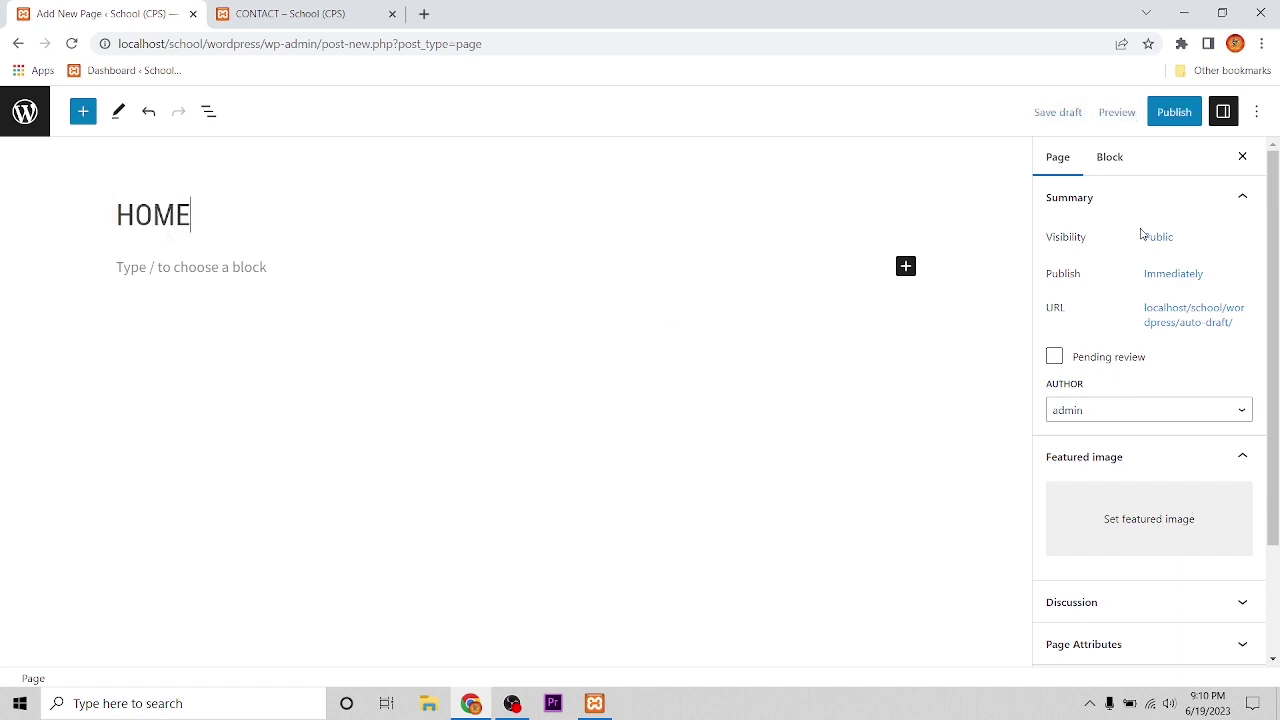
scroll(1143, 223, "down", 2)
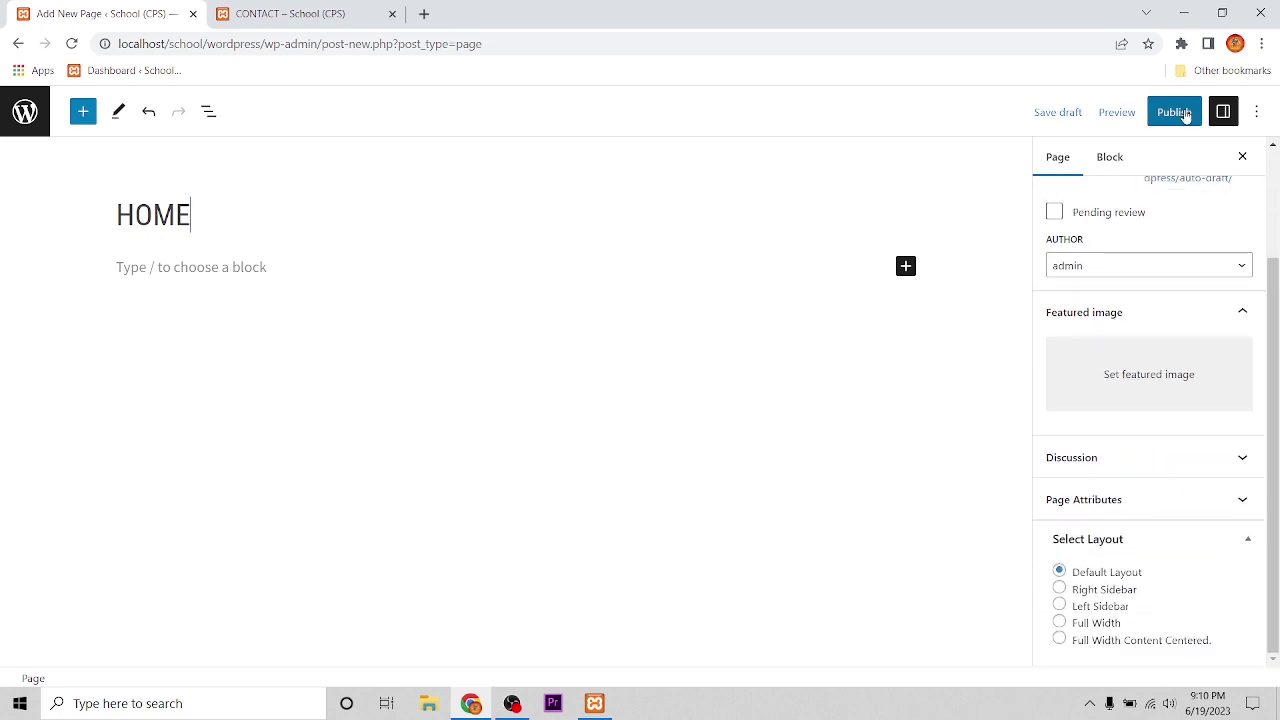
left_click(1185, 115)
left_click(1108, 110)
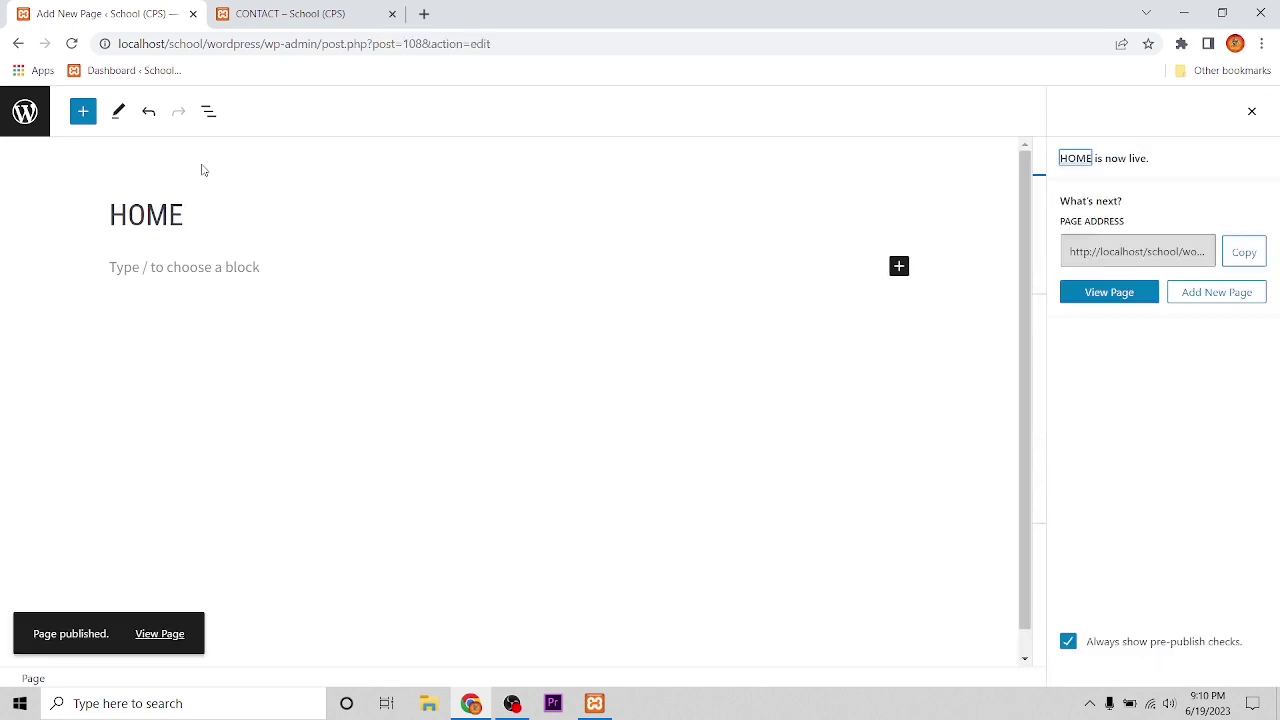
left_click(22, 115)
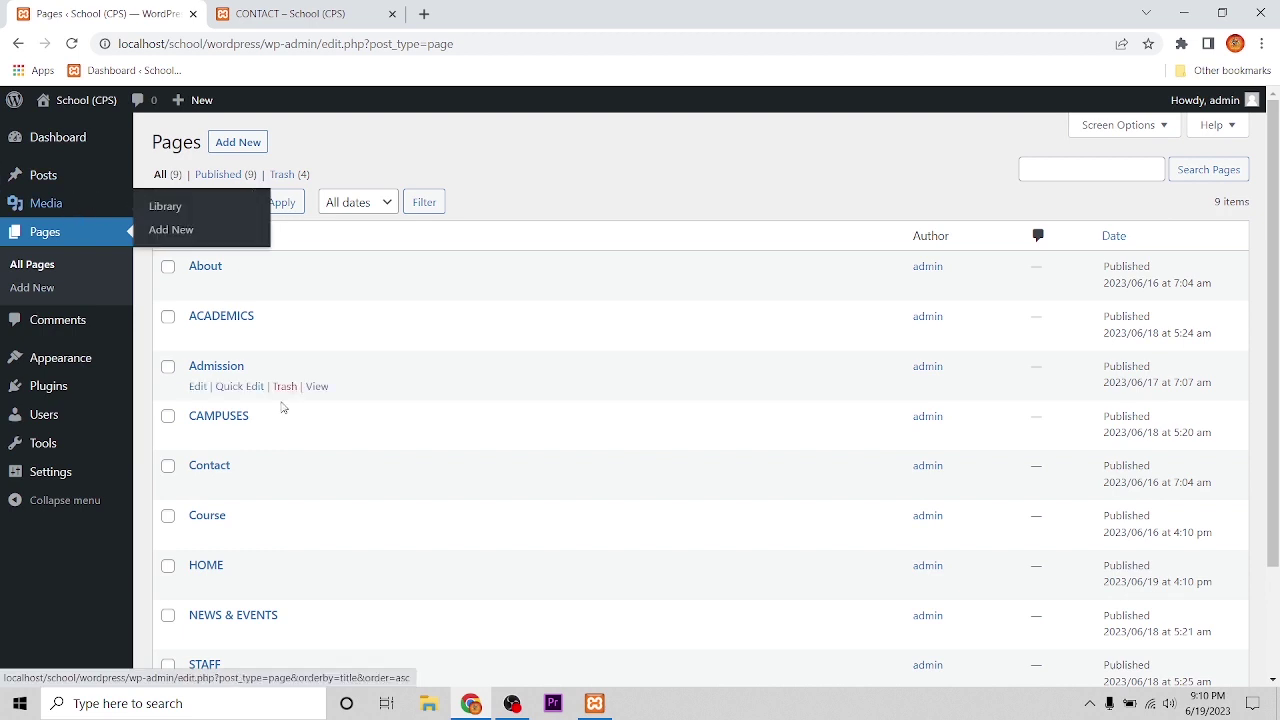
scroll(318, 418, "down", 1)
scroll(318, 418, "down", 1)
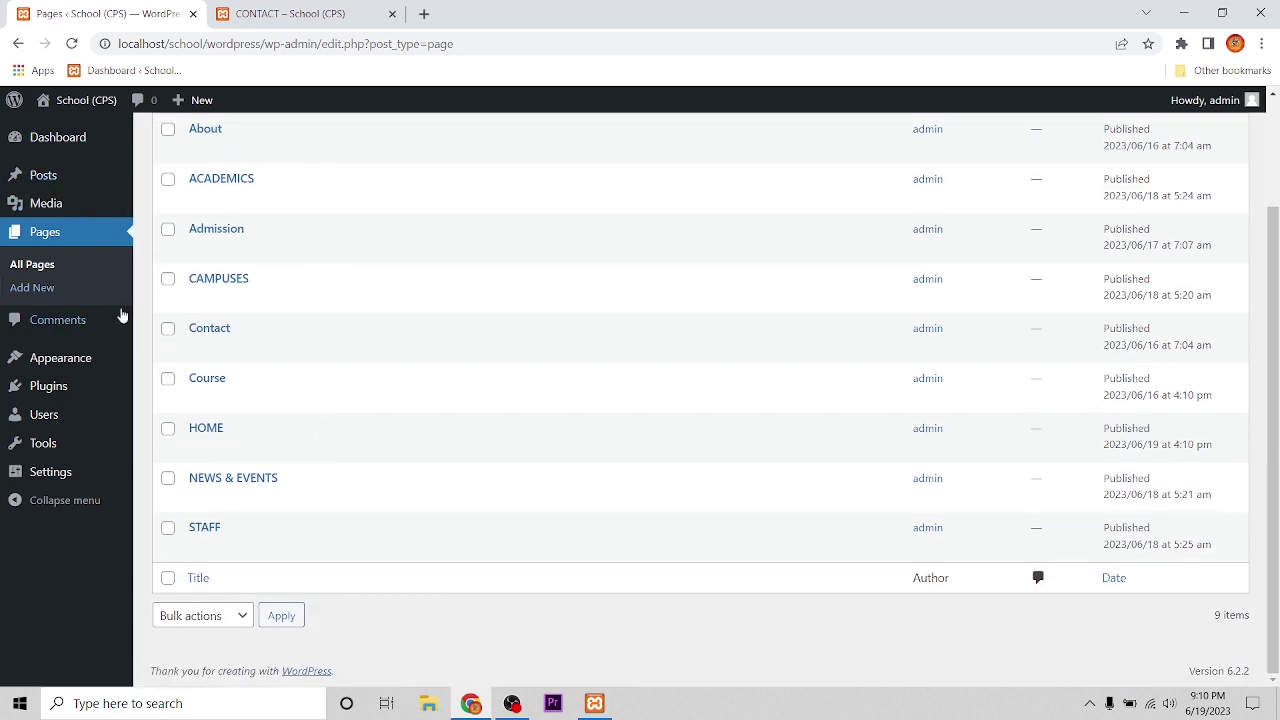
mouse_move(77, 362)
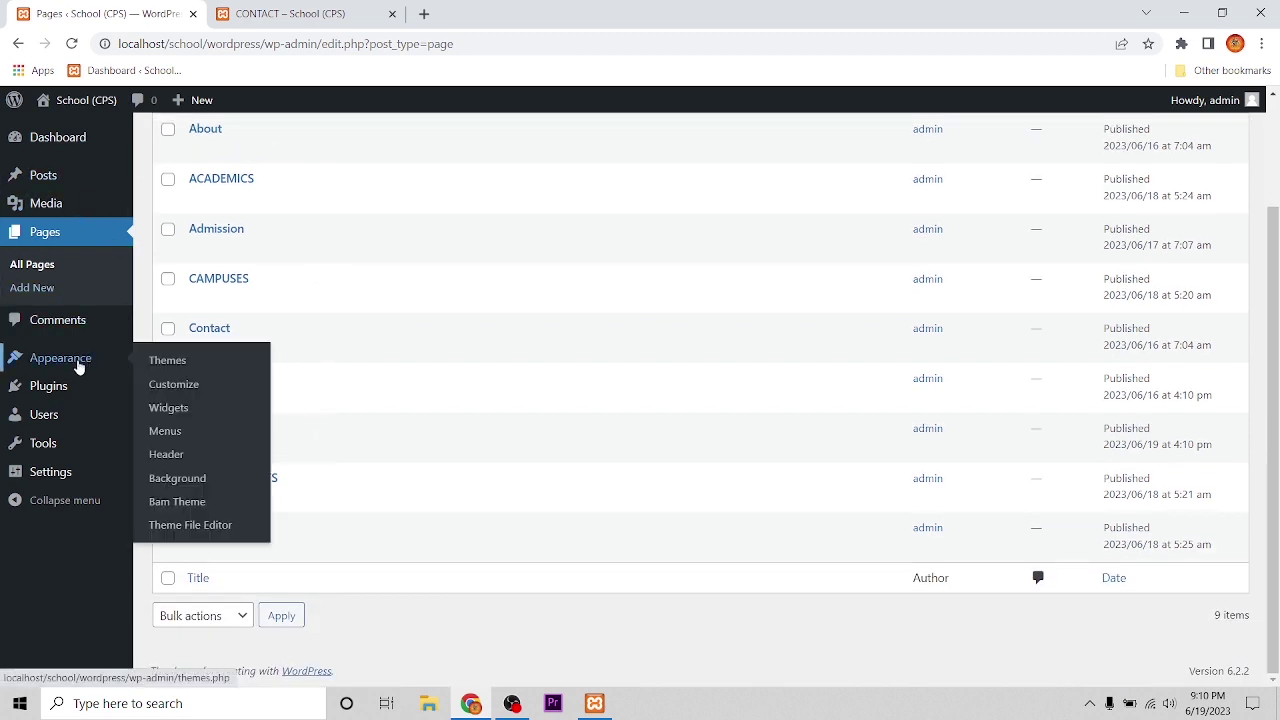
Step: Add HOME to the Top Menu, delete its duplicate, move it above ACADEMICS, and save
left_click(166, 433)
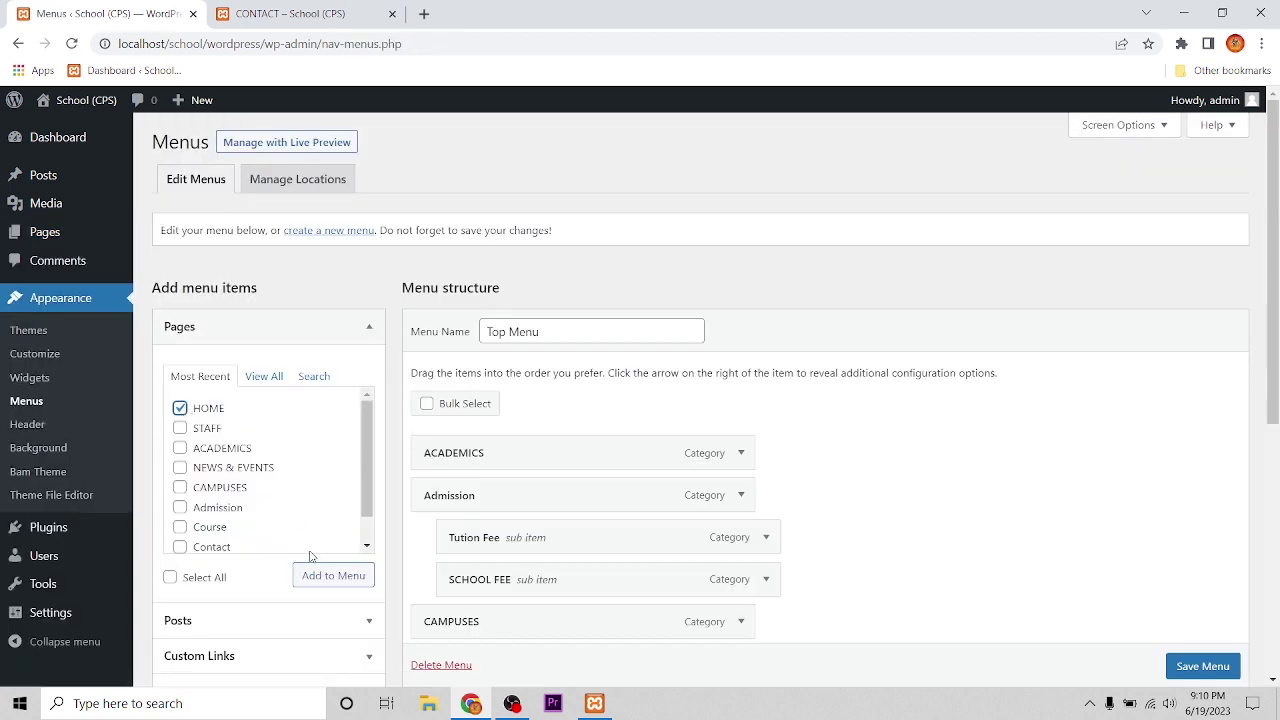
left_click(344, 580)
scroll(944, 588, "down", 3)
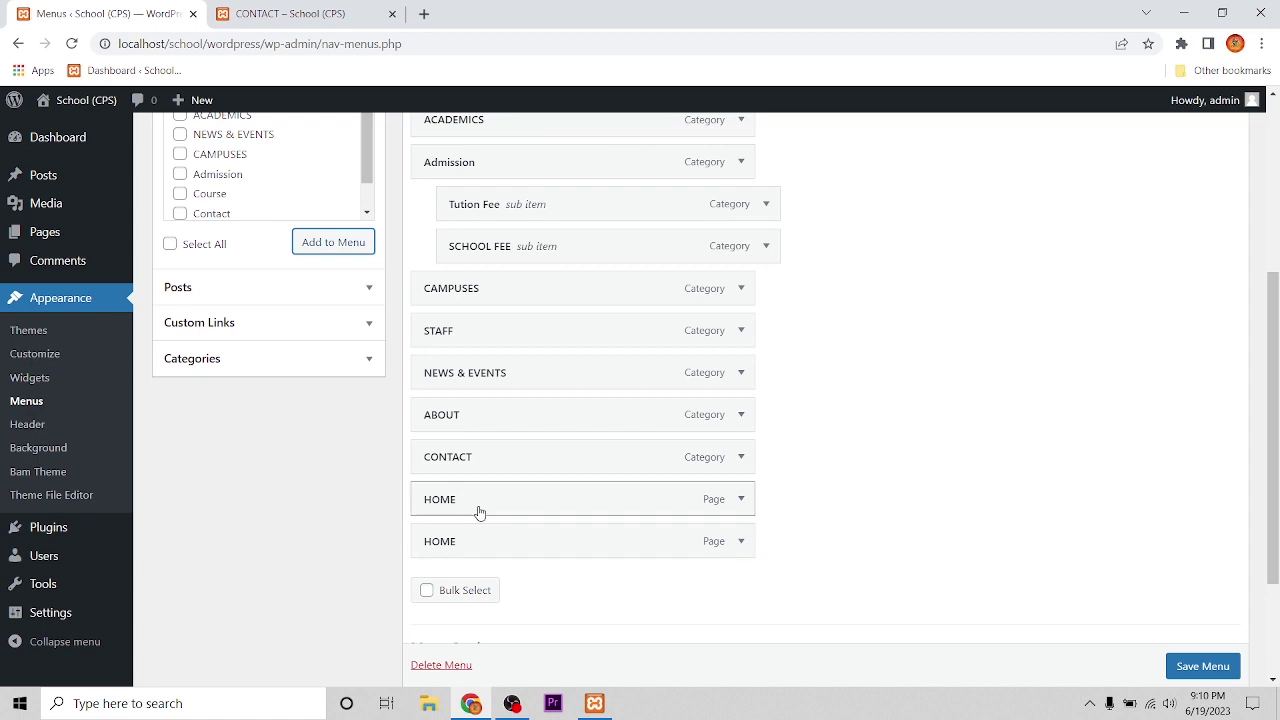
left_click(741, 541)
left_click(603, 433)
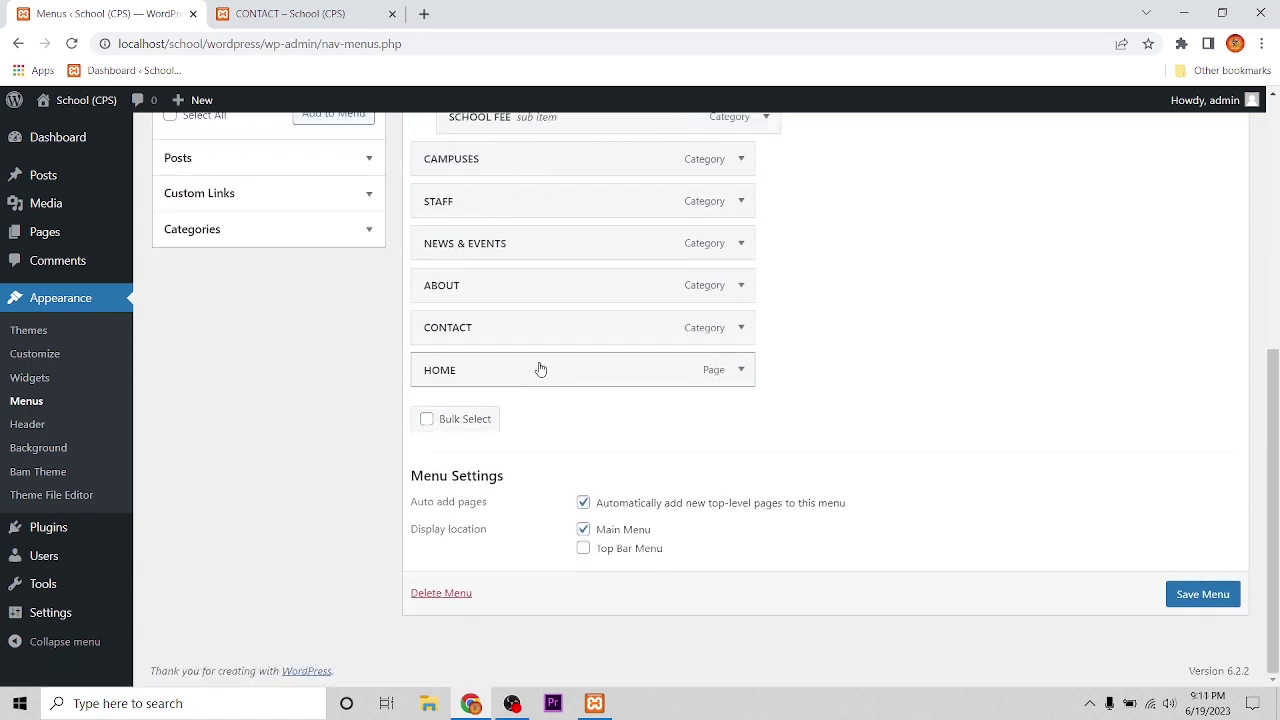
left_click_drag(550, 378, 573, 232)
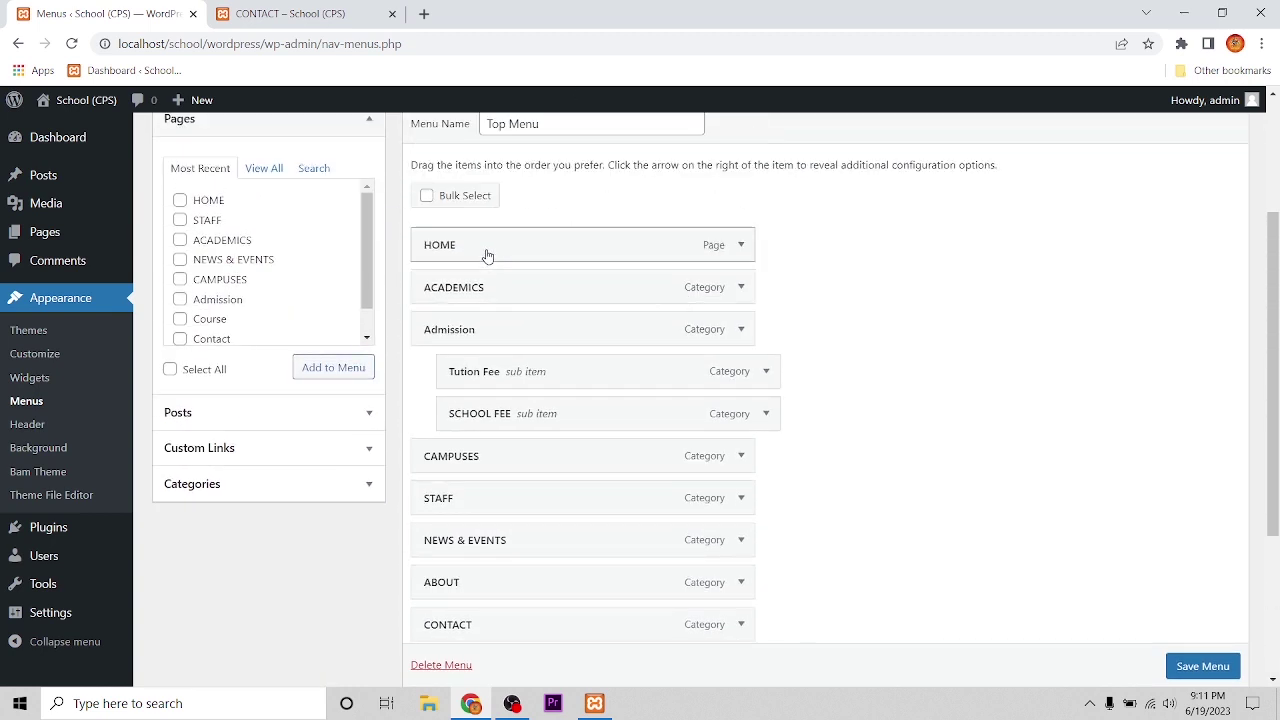
scroll(1115, 643, "down", 2)
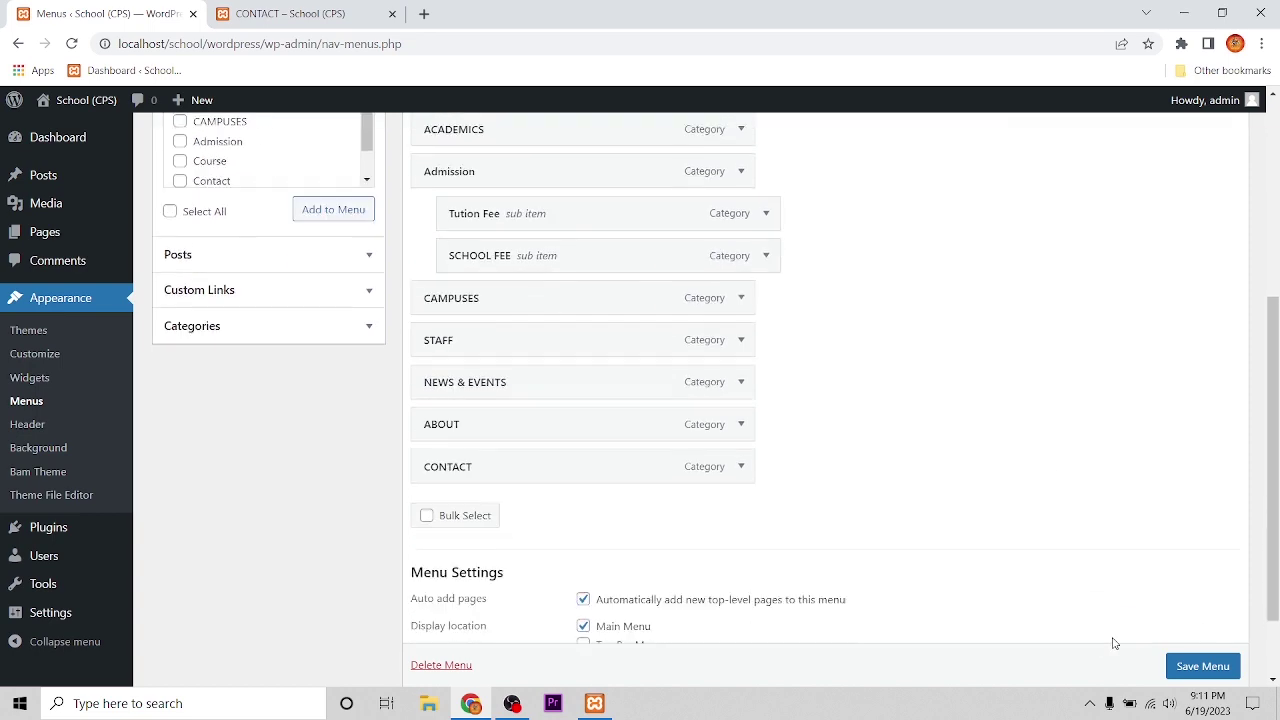
scroll(1211, 669, "down", 1)
left_click(1207, 633)
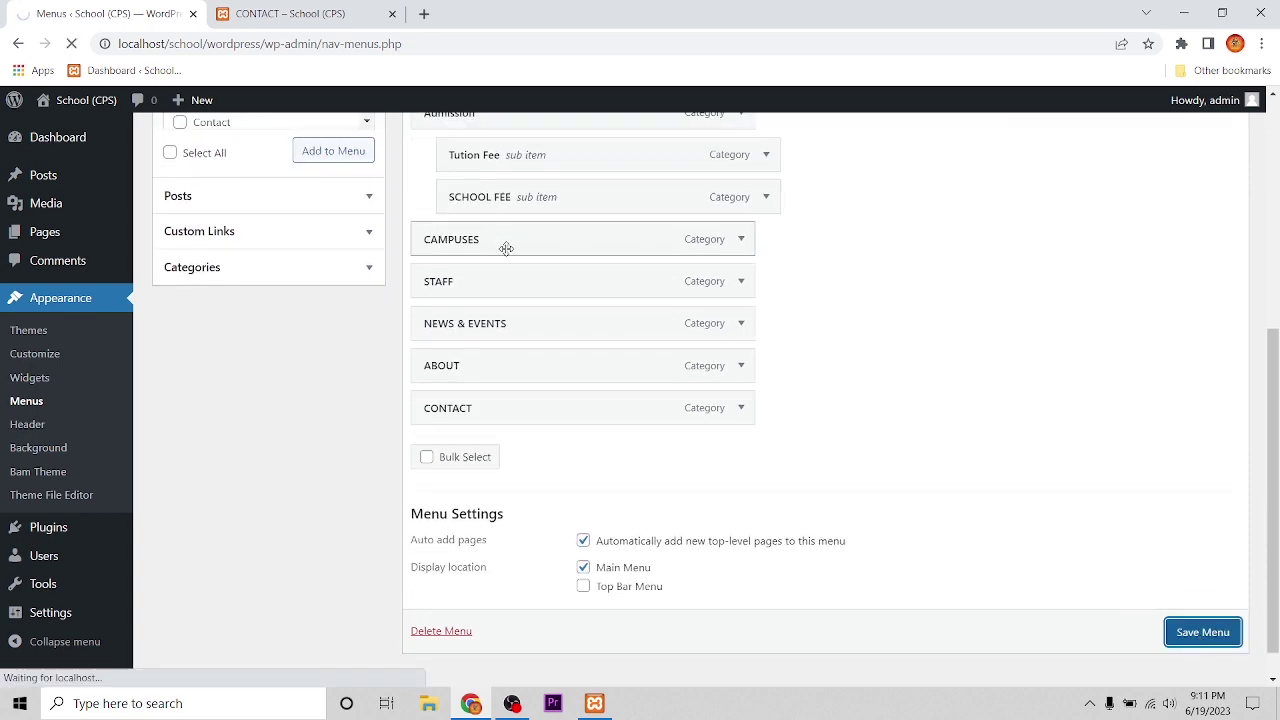
Step: Reload the live site, open HOME from its navigation, then return to the Menus editor
left_click(257, 10)
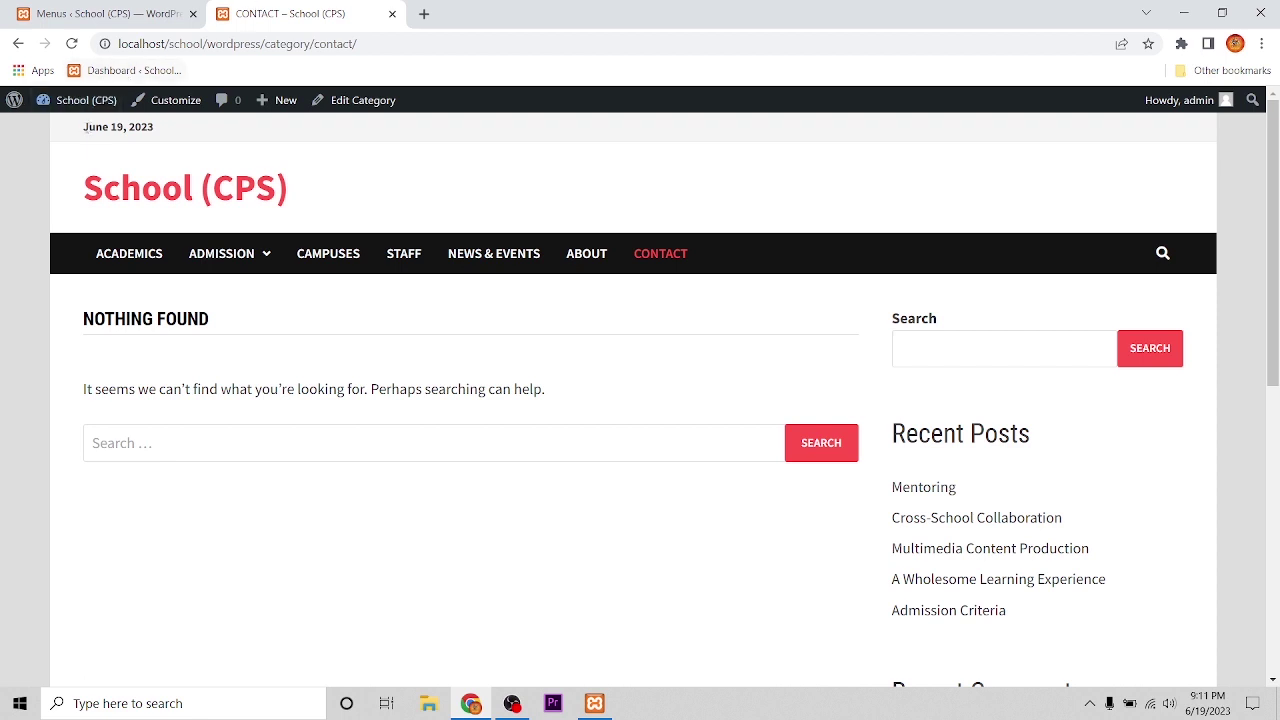
left_click(72, 43)
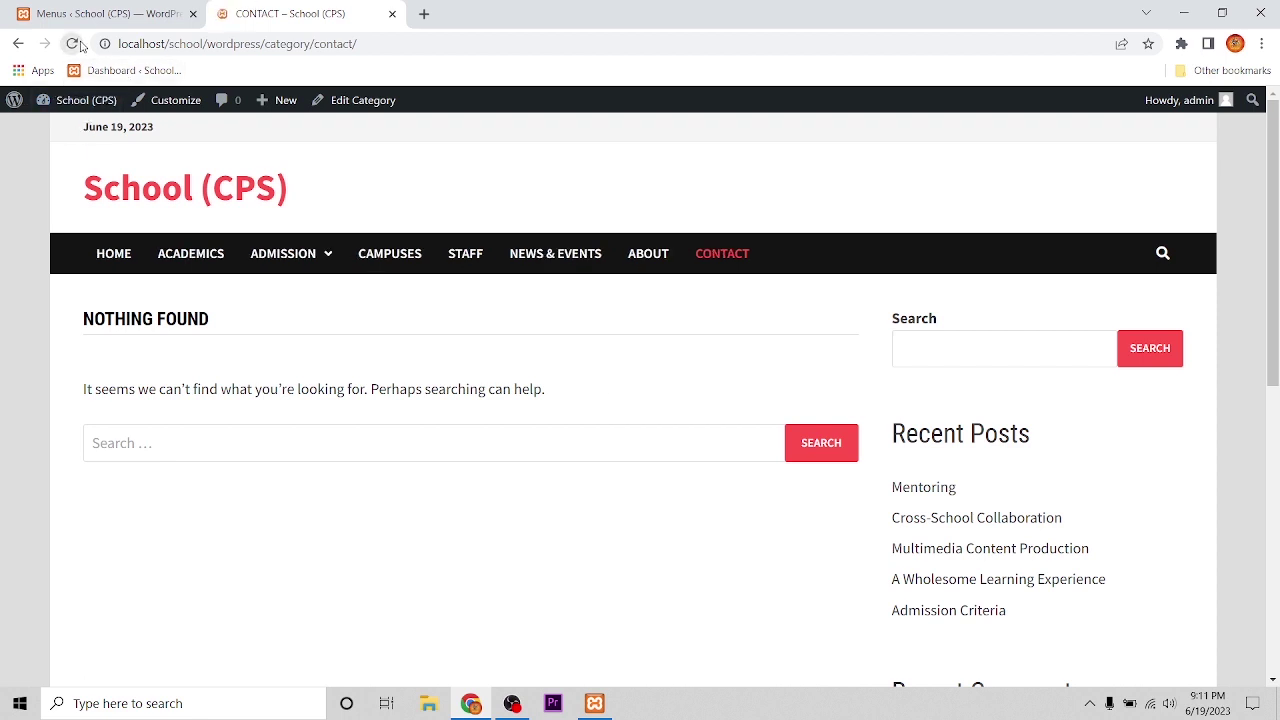
left_click(112, 255)
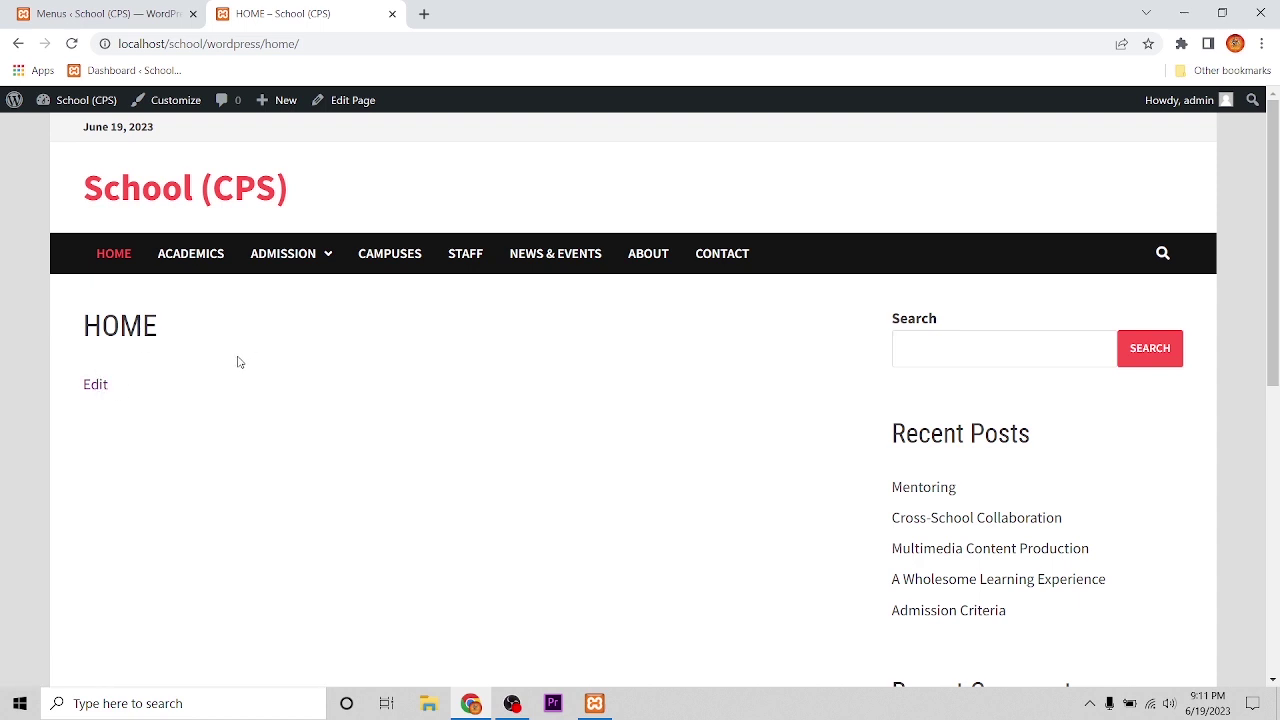
left_click(44, 6)
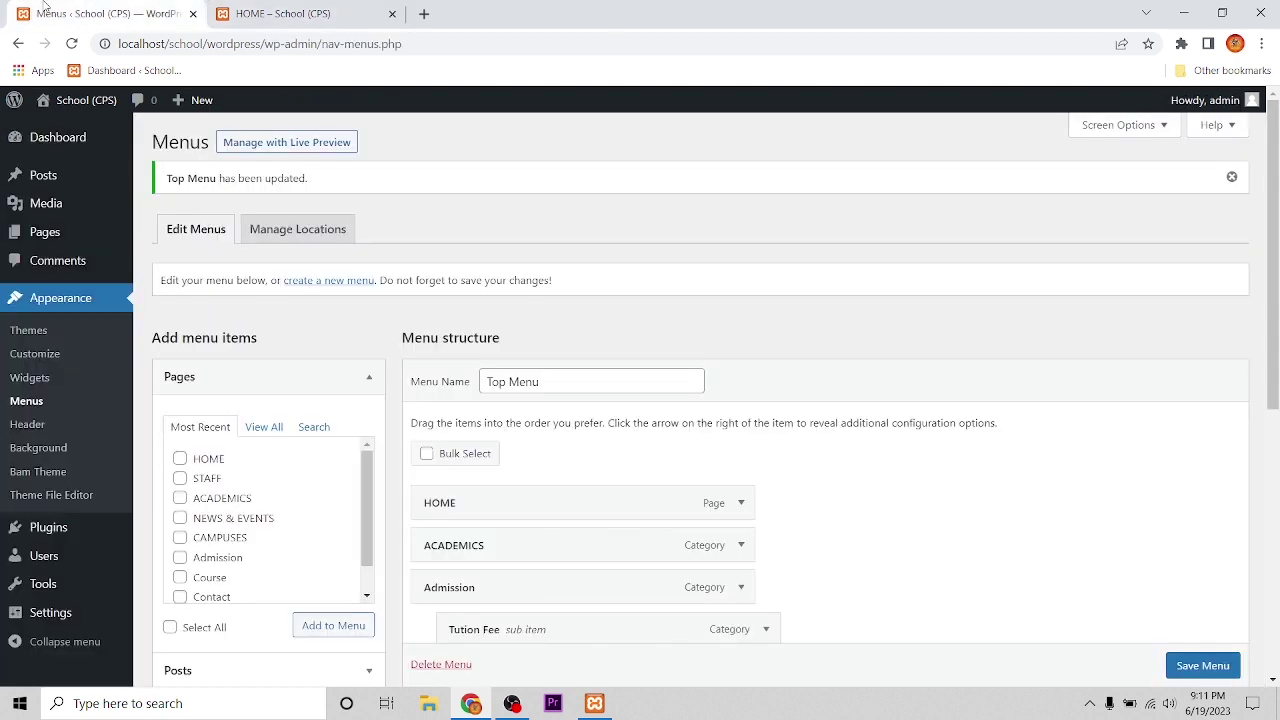
Step: Set Reading Settings to a static homepage with HOME as the Posts page and save
left_click(82, 300)
scroll(63, 454, "down", 1)
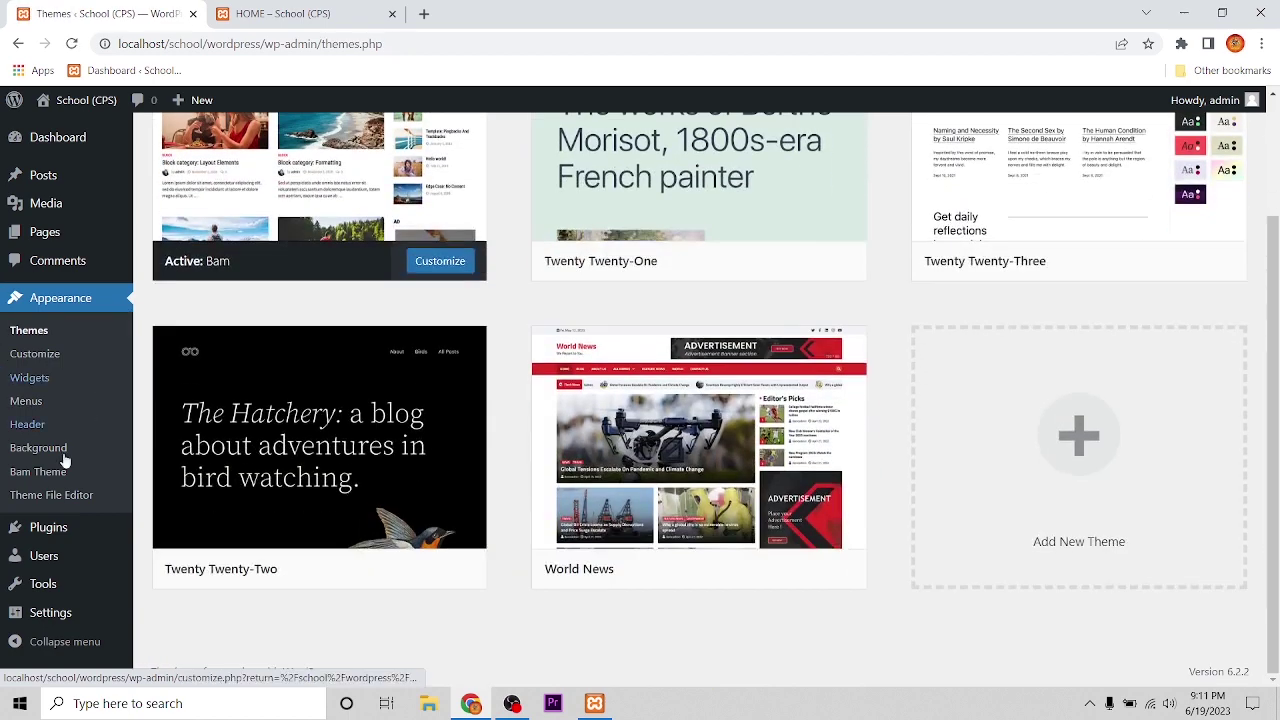
mouse_move(30, 627)
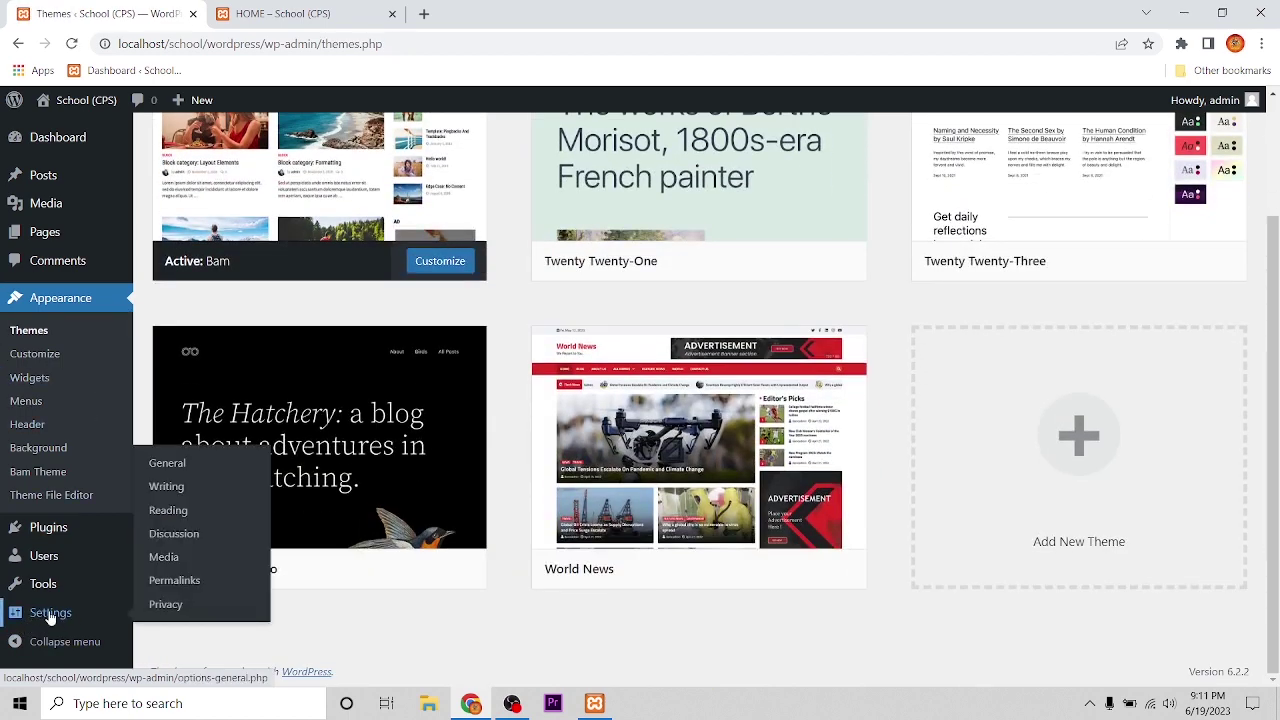
left_click(50, 617)
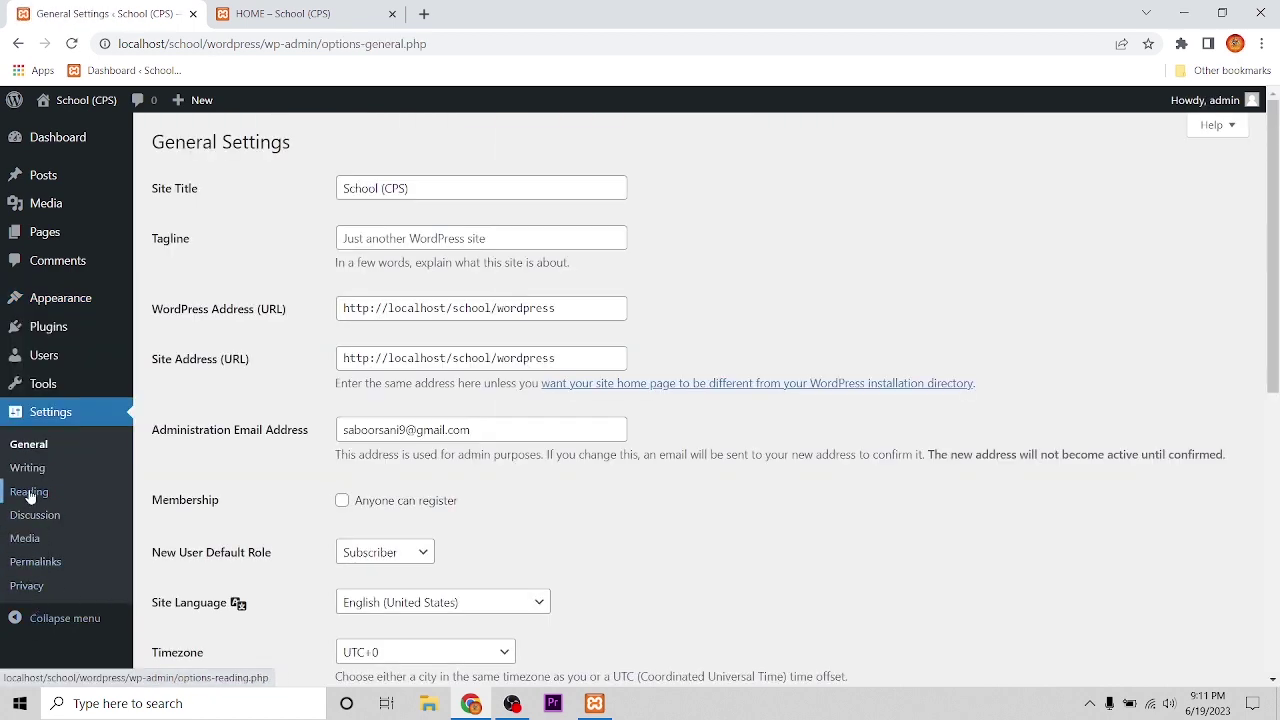
left_click(29, 492)
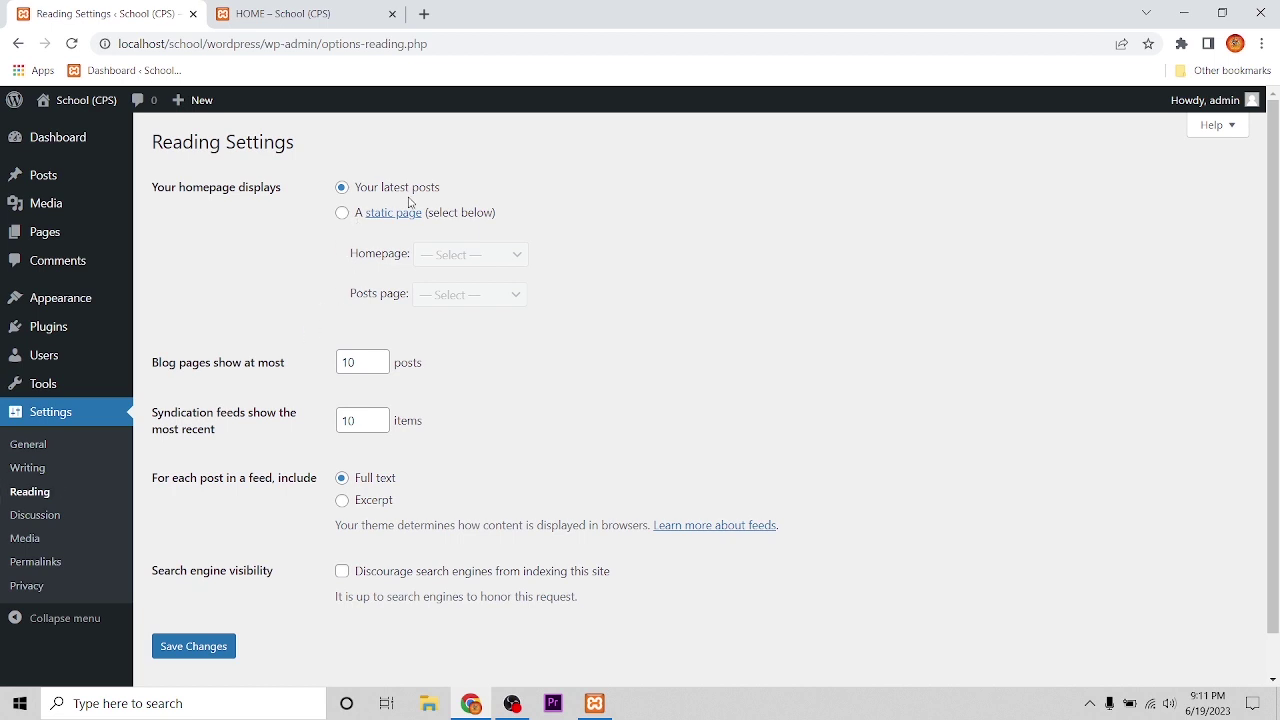
left_click(342, 213)
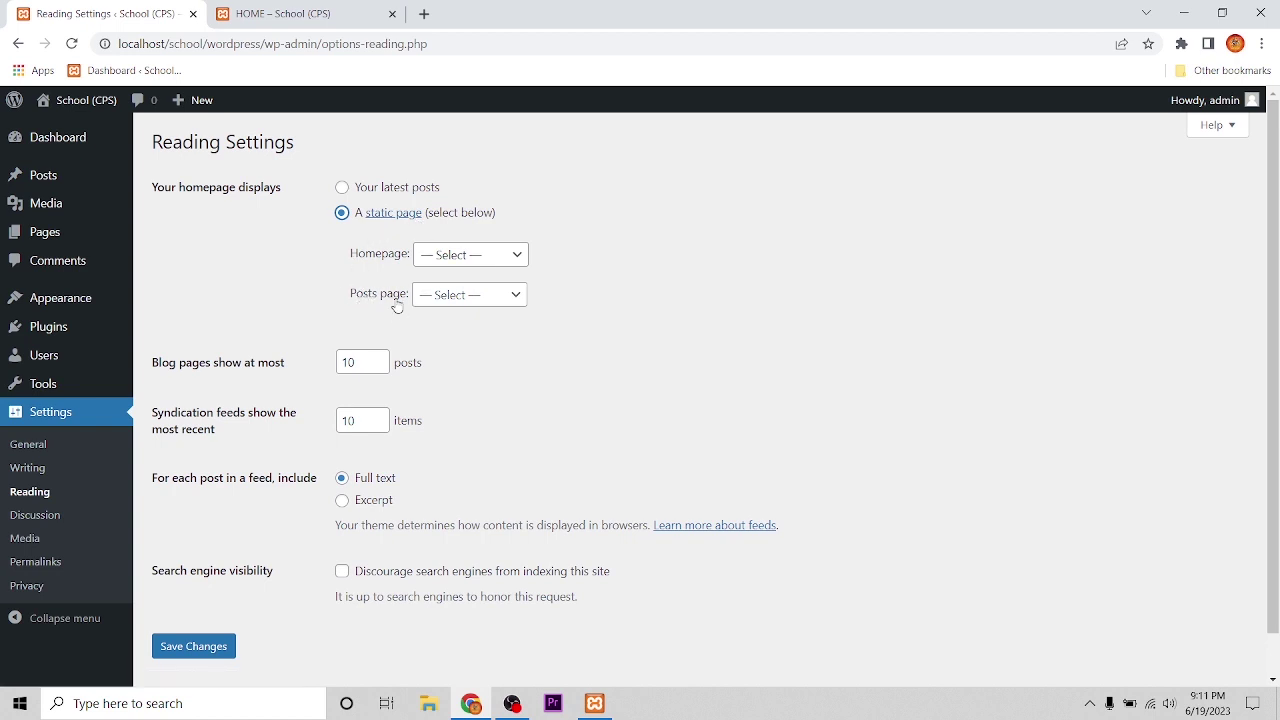
left_click(498, 299)
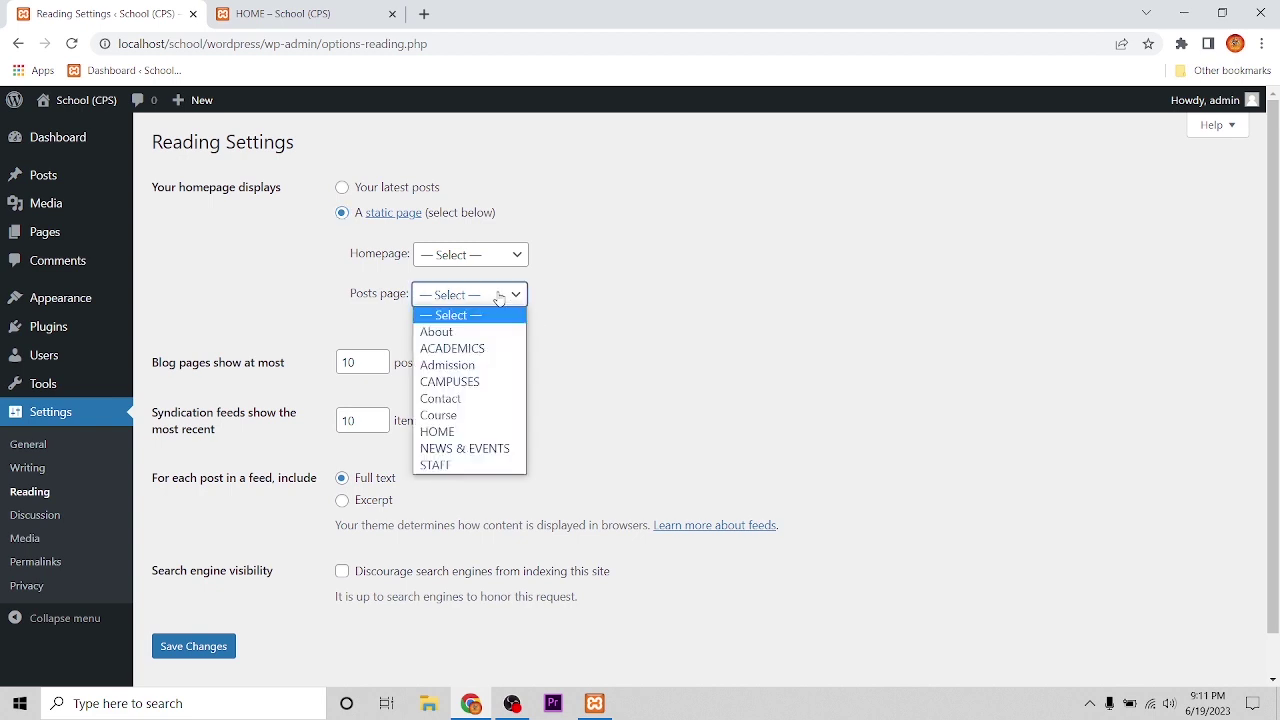
left_click(445, 436)
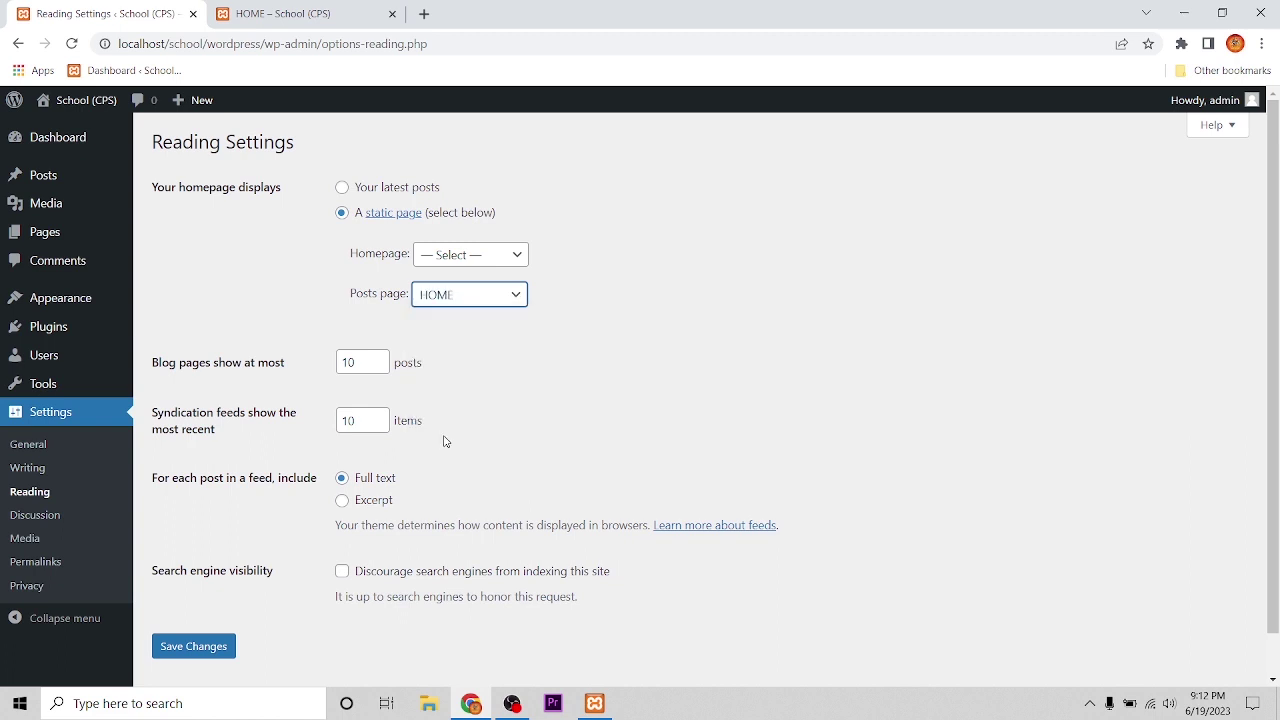
left_click(207, 650)
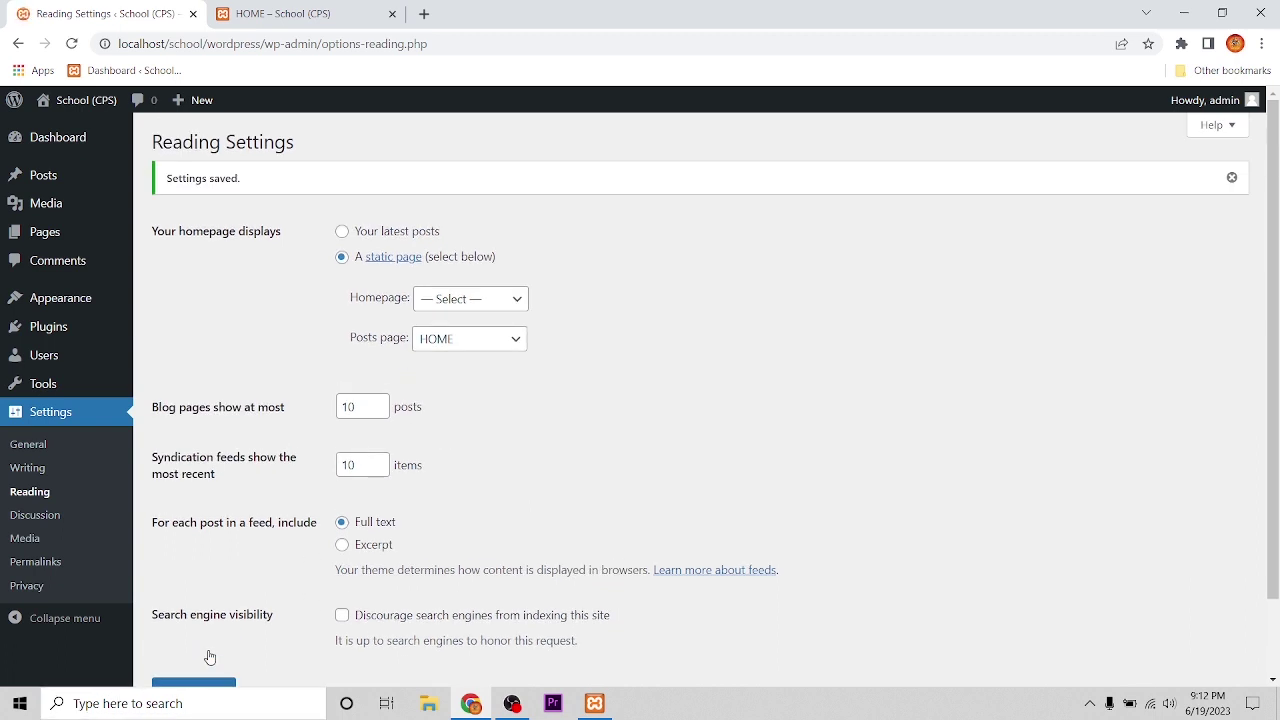
left_click(316, 8)
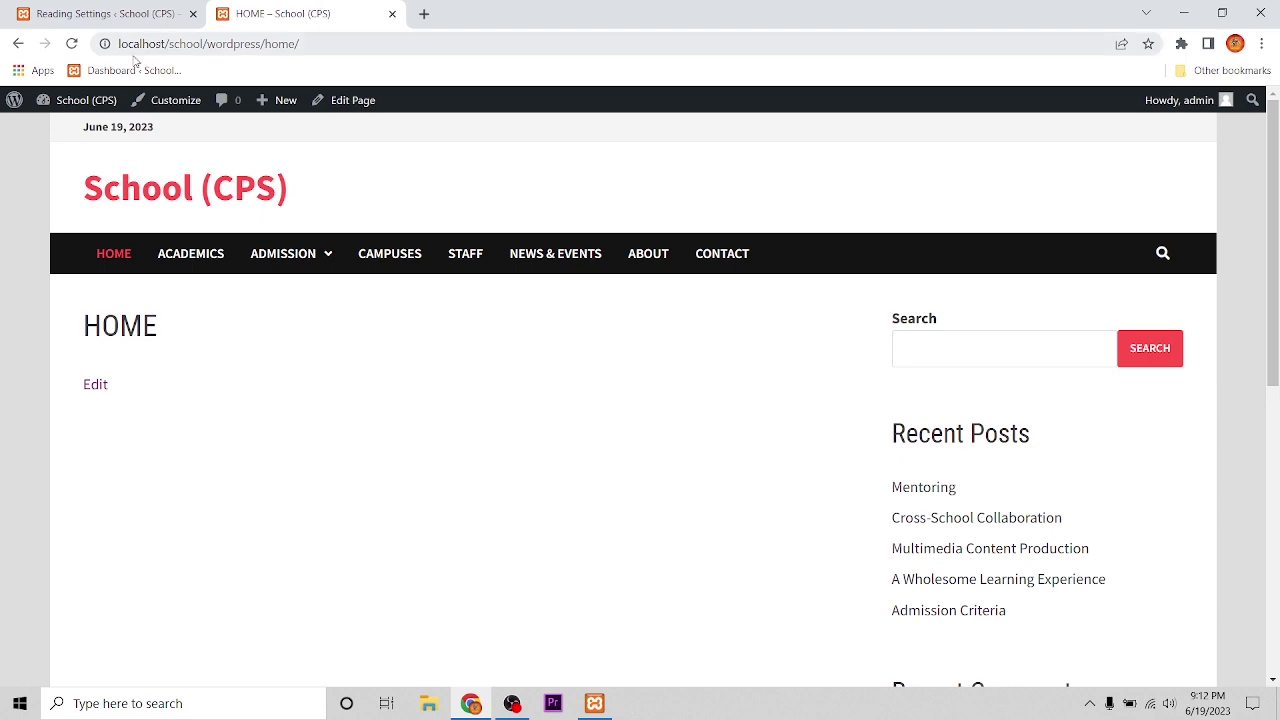
Step: Reload the live HOME page and review its post cards, such as Mentoring and Admission Criteria
left_click(72, 43)
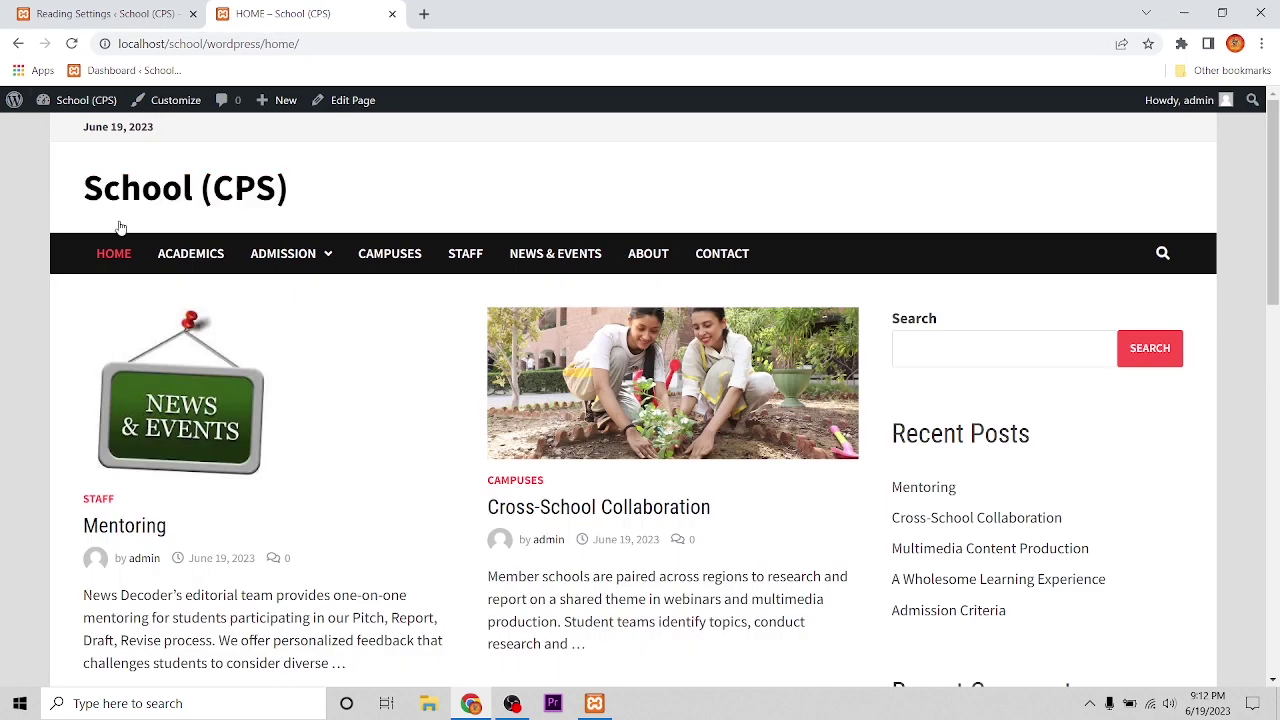
scroll(414, 543, "down", 3)
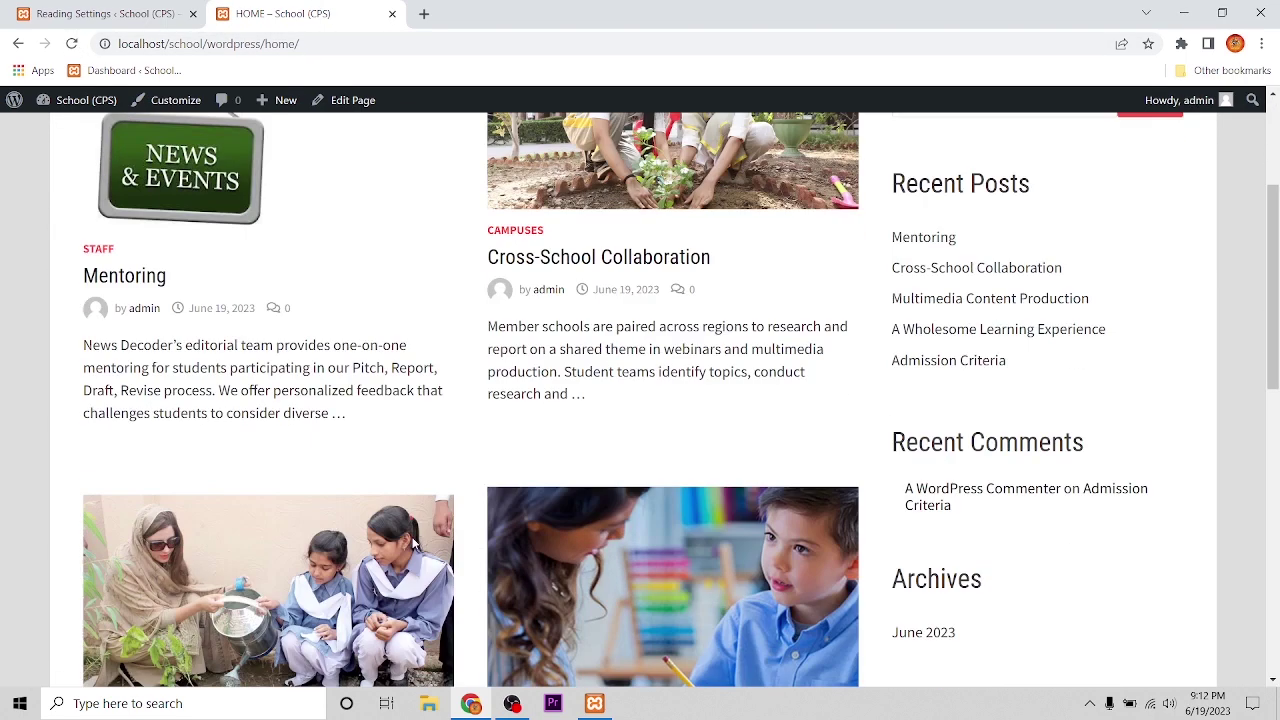
scroll(473, 335, "up", 3)
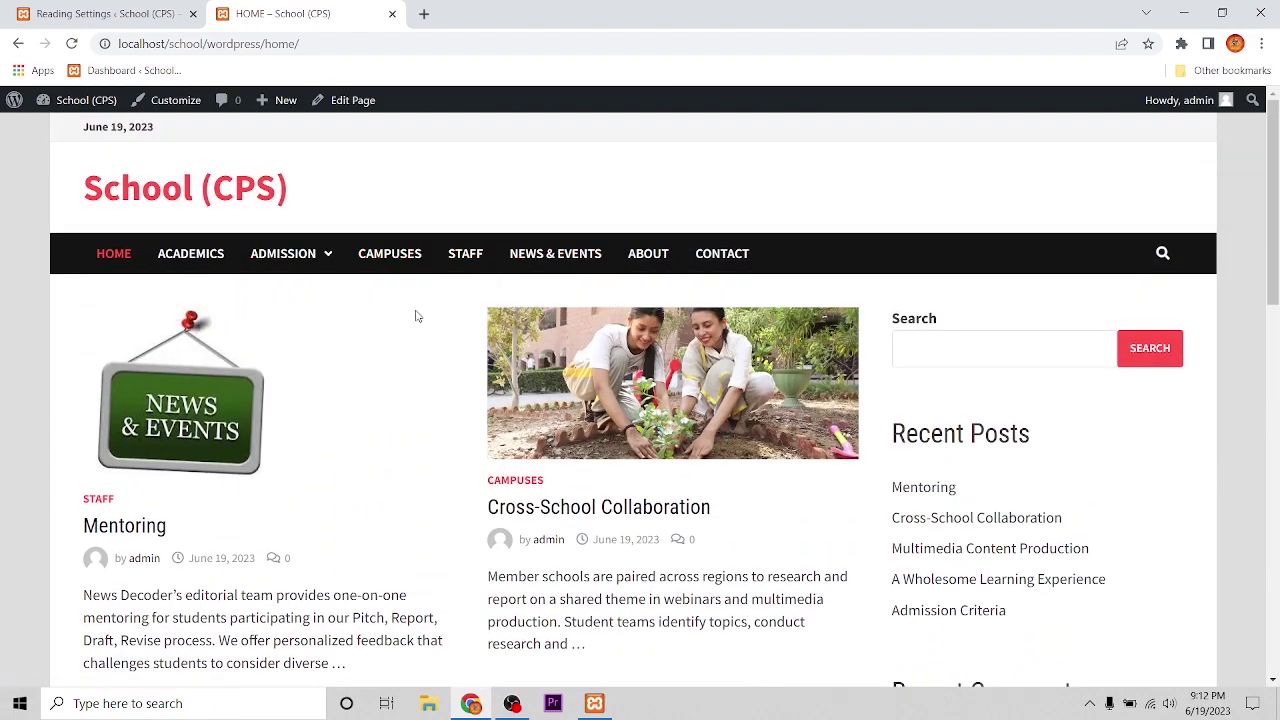
scroll(471, 443, "down", 4)
scroll(471, 443, "down", 5)
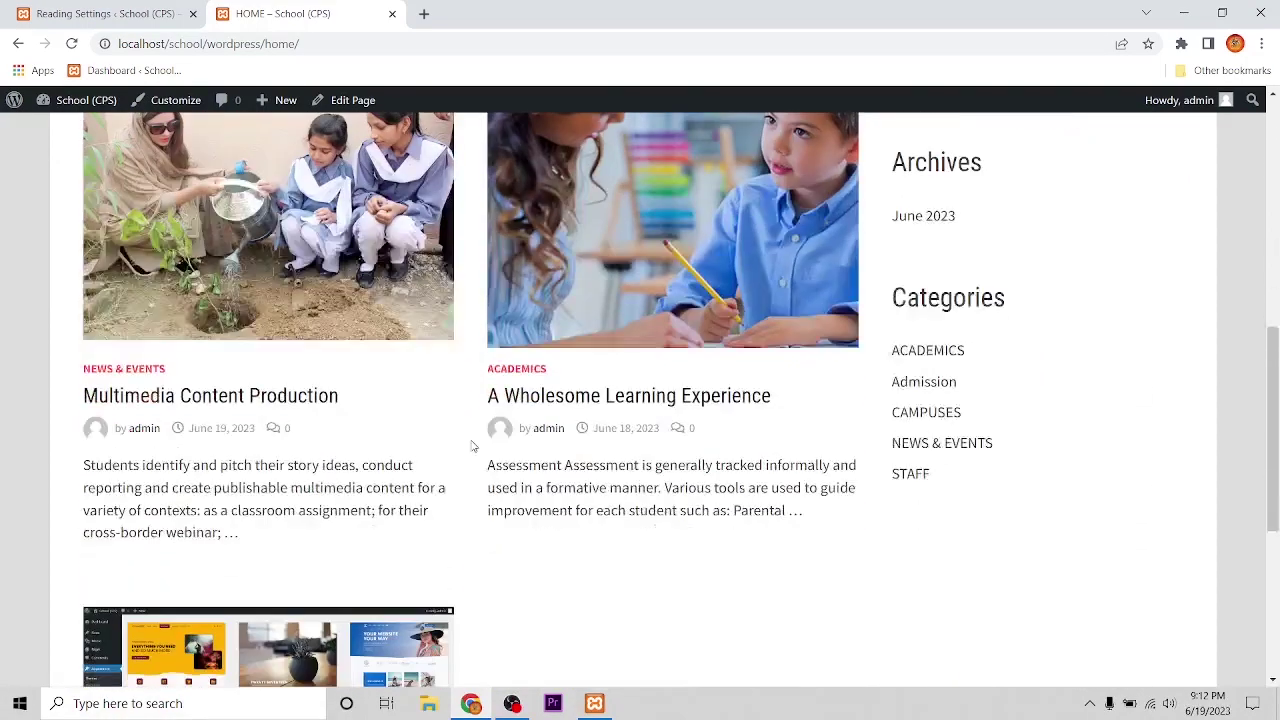
scroll(463, 434, "down", 2)
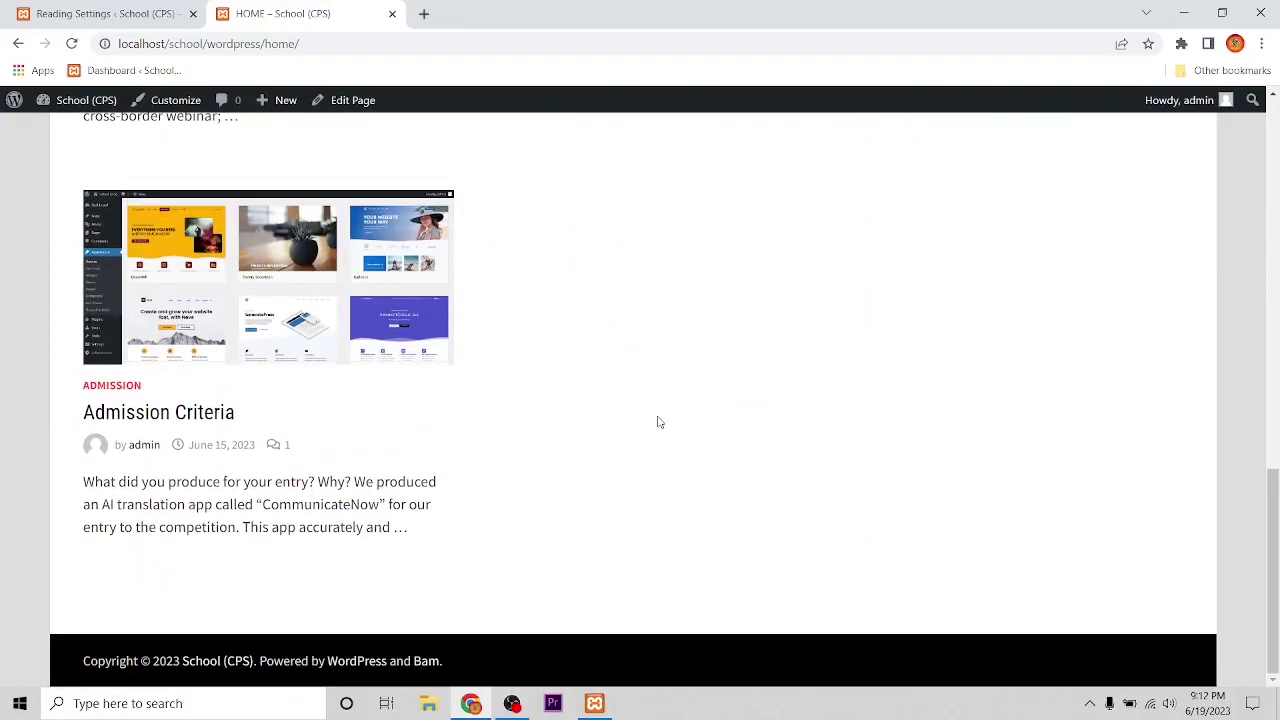
scroll(660, 423, "up", 12)
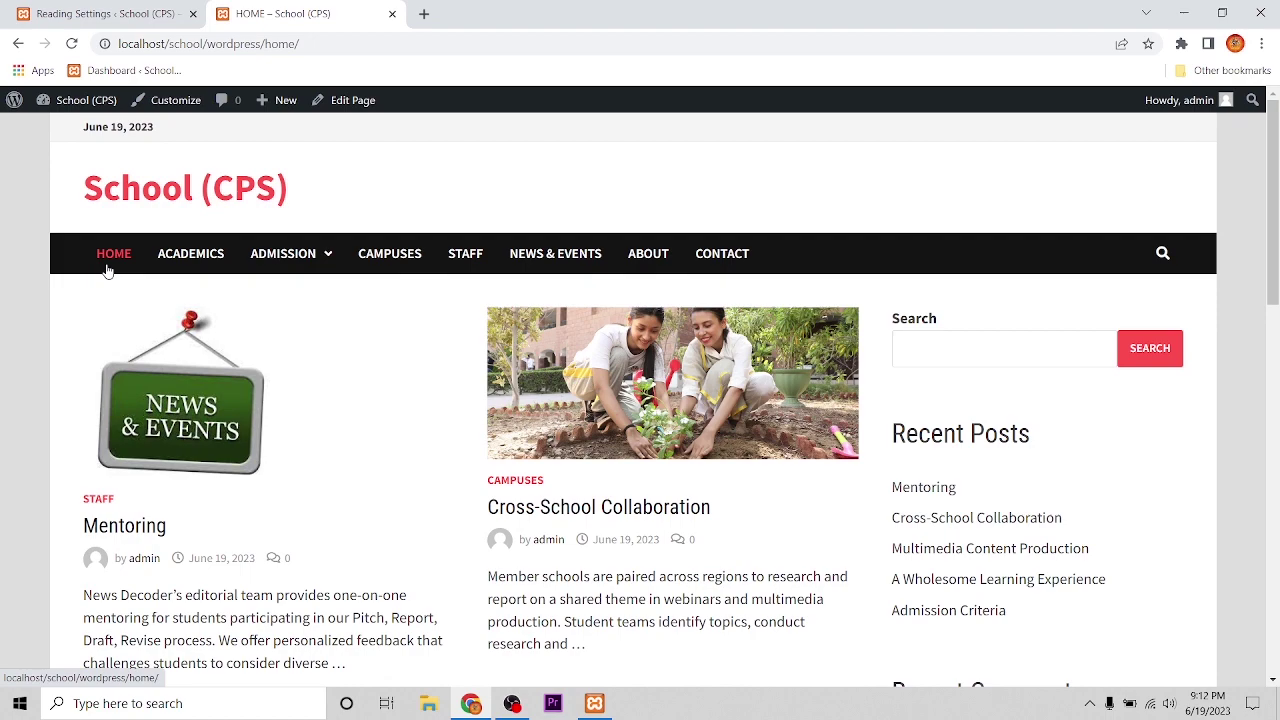
scroll(580, 480, "down", 6)
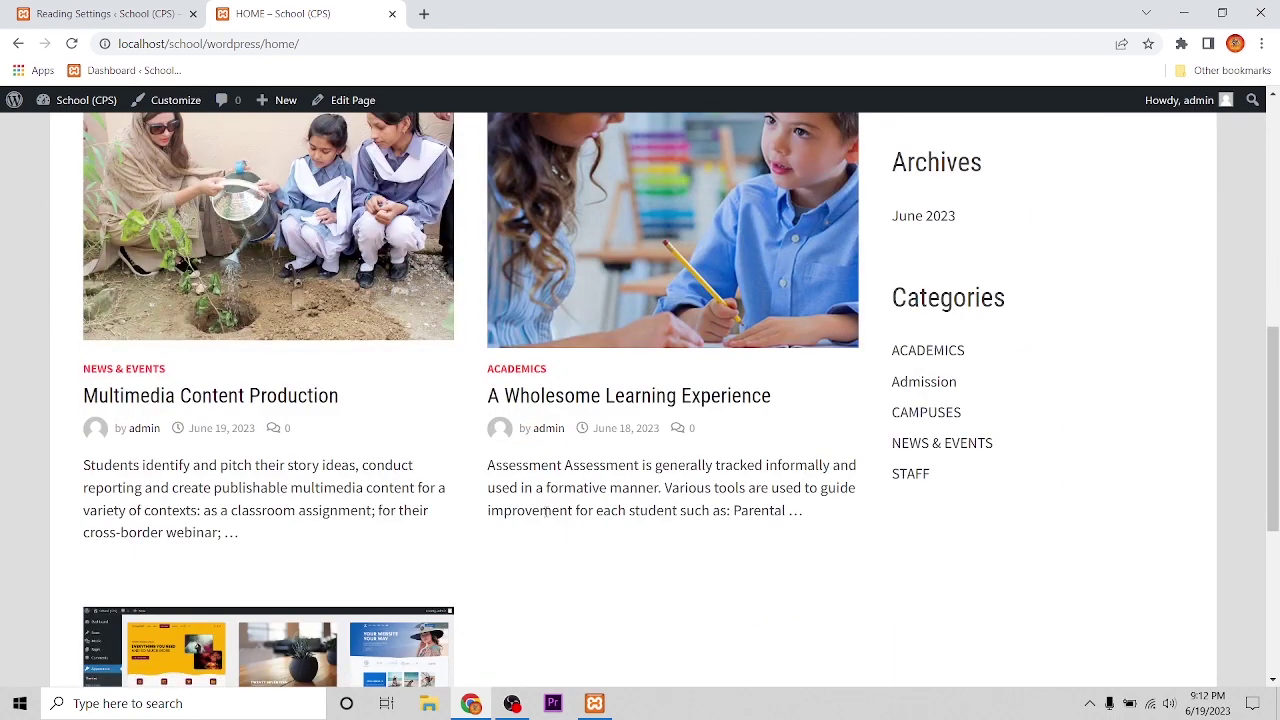
scroll(567, 489, "up", 6)
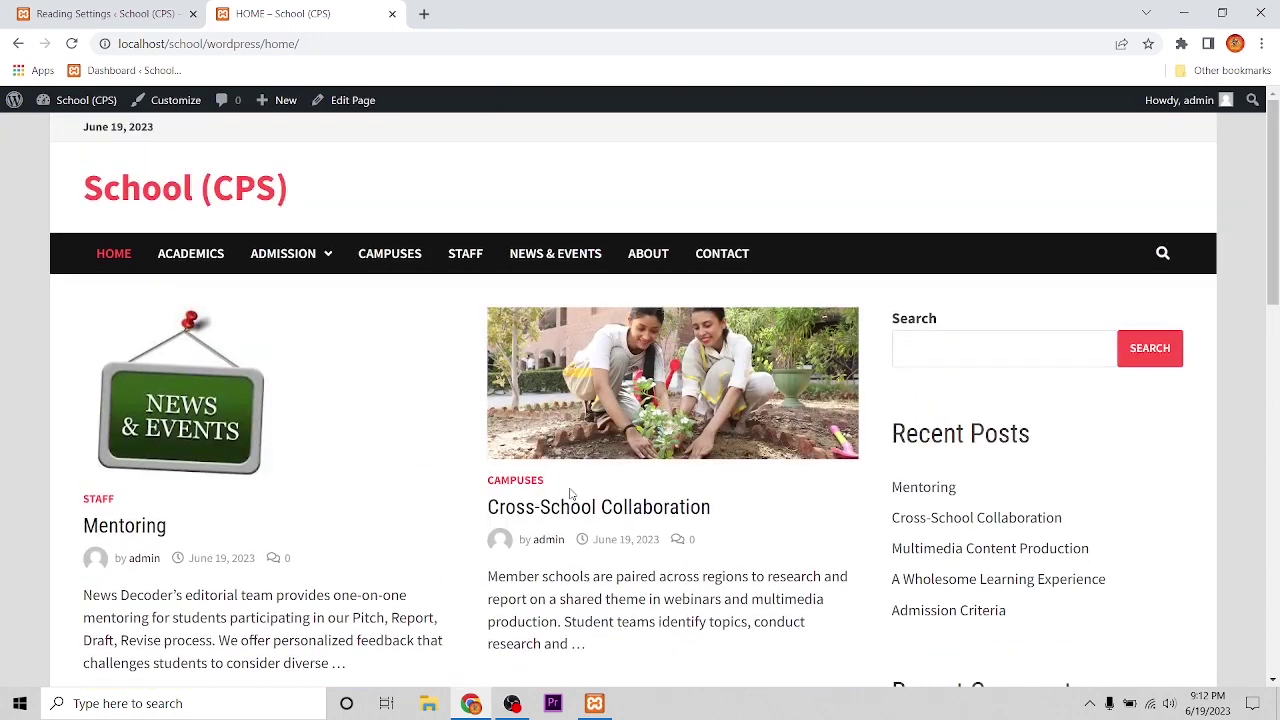
scroll(526, 469, "down", 2)
scroll(429, 426, "down", 5)
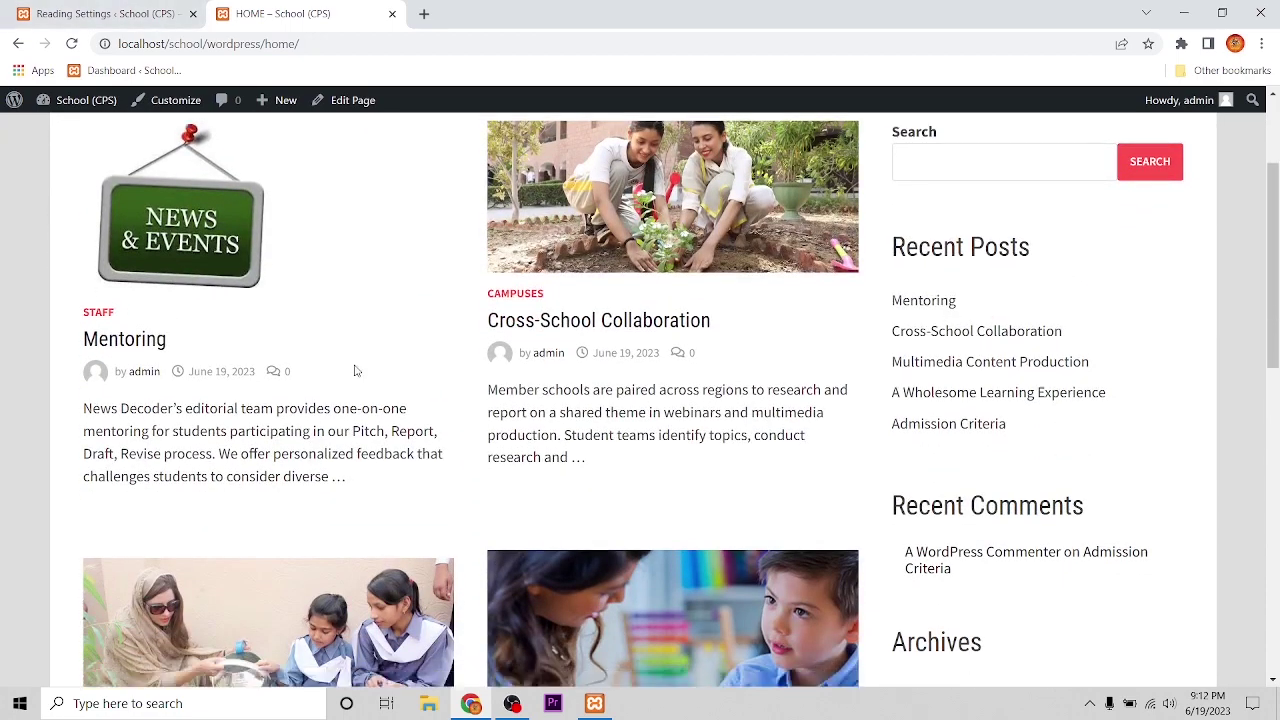
scroll(463, 420, "up", 6)
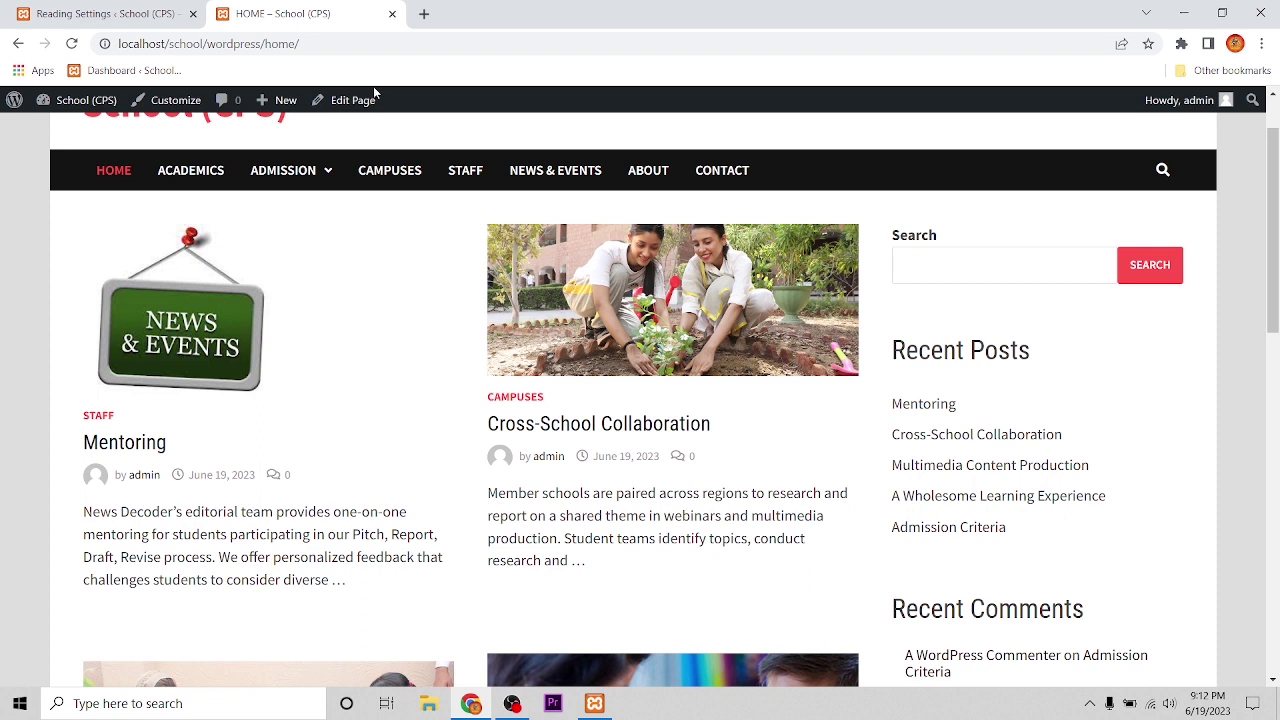
left_click(127, 8)
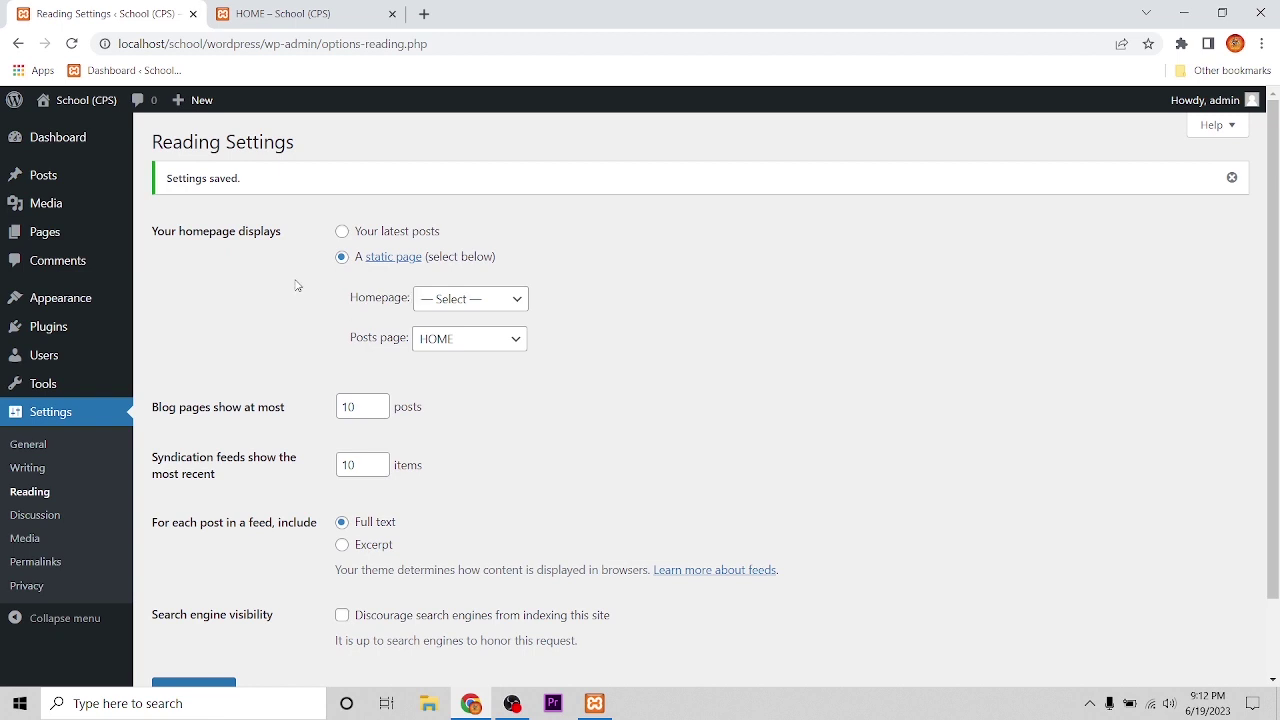
Step: Change 'Blog pages show at most' from 10 to 4 posts and save
scroll(437, 370, "down", 2)
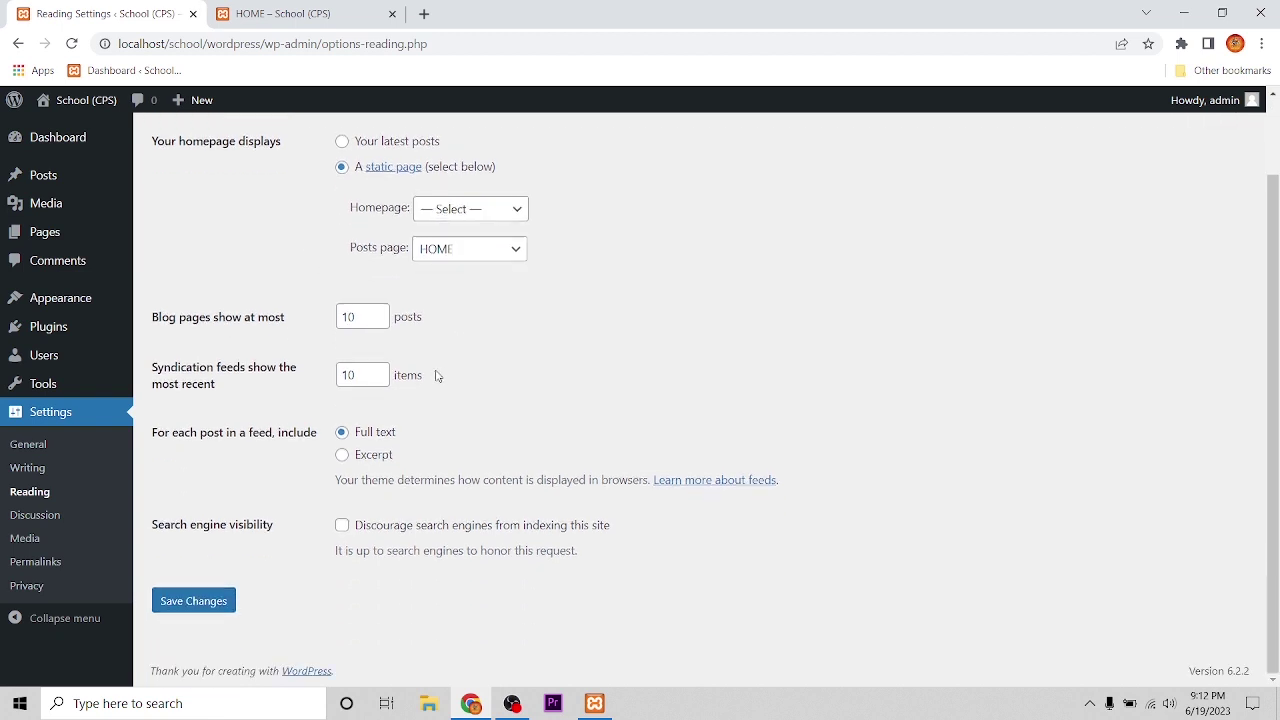
scroll(437, 370, "up", 2)
left_click(43, 452)
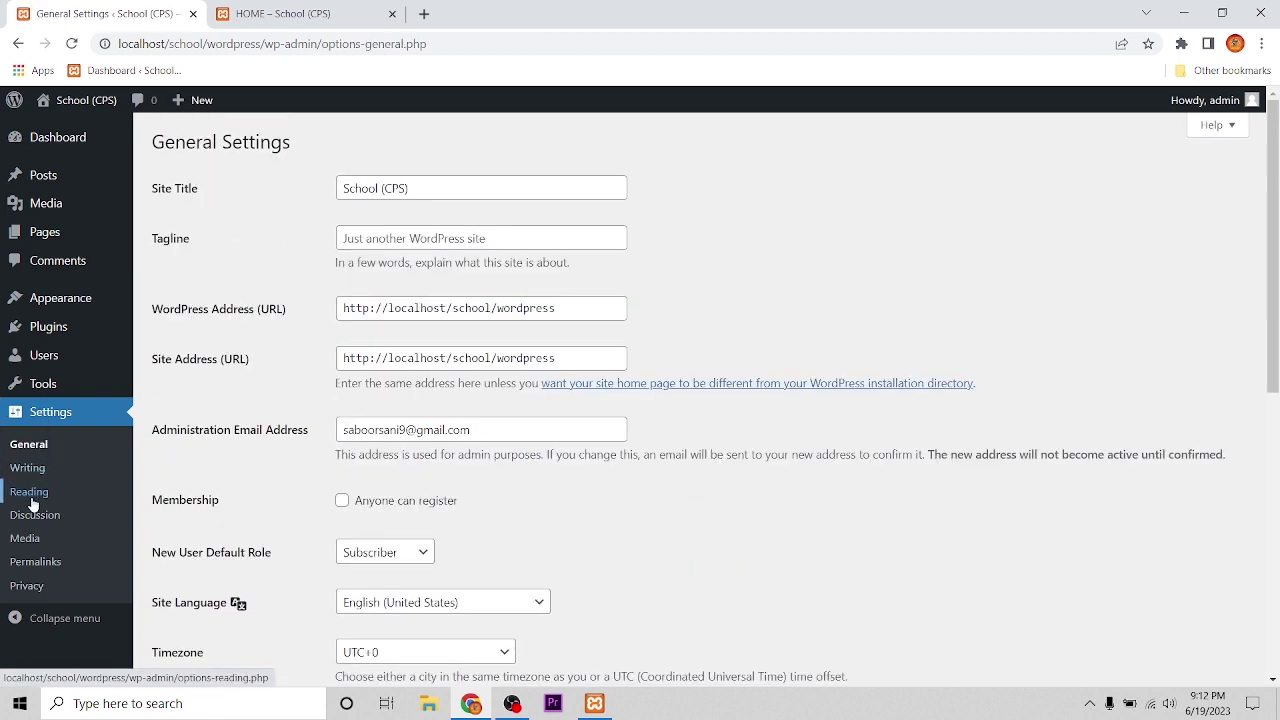
left_click(30, 494)
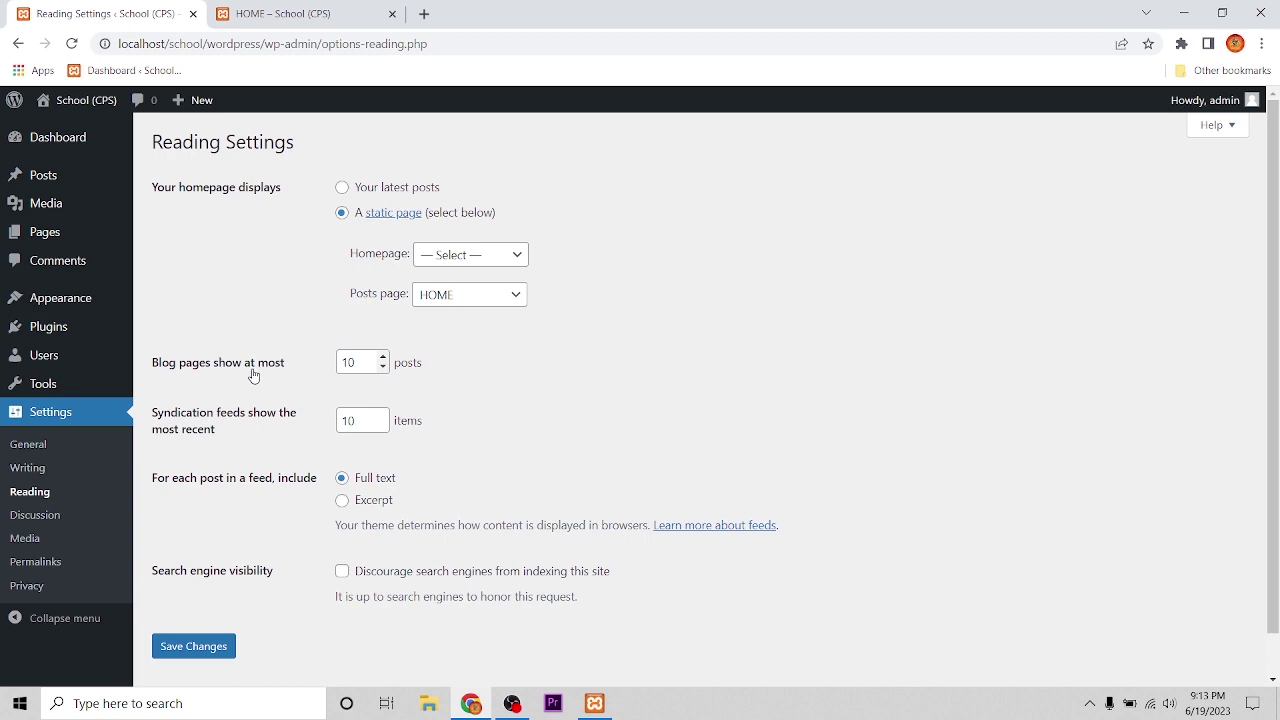
double_click(364, 363)
type("4")
left_click(192, 650)
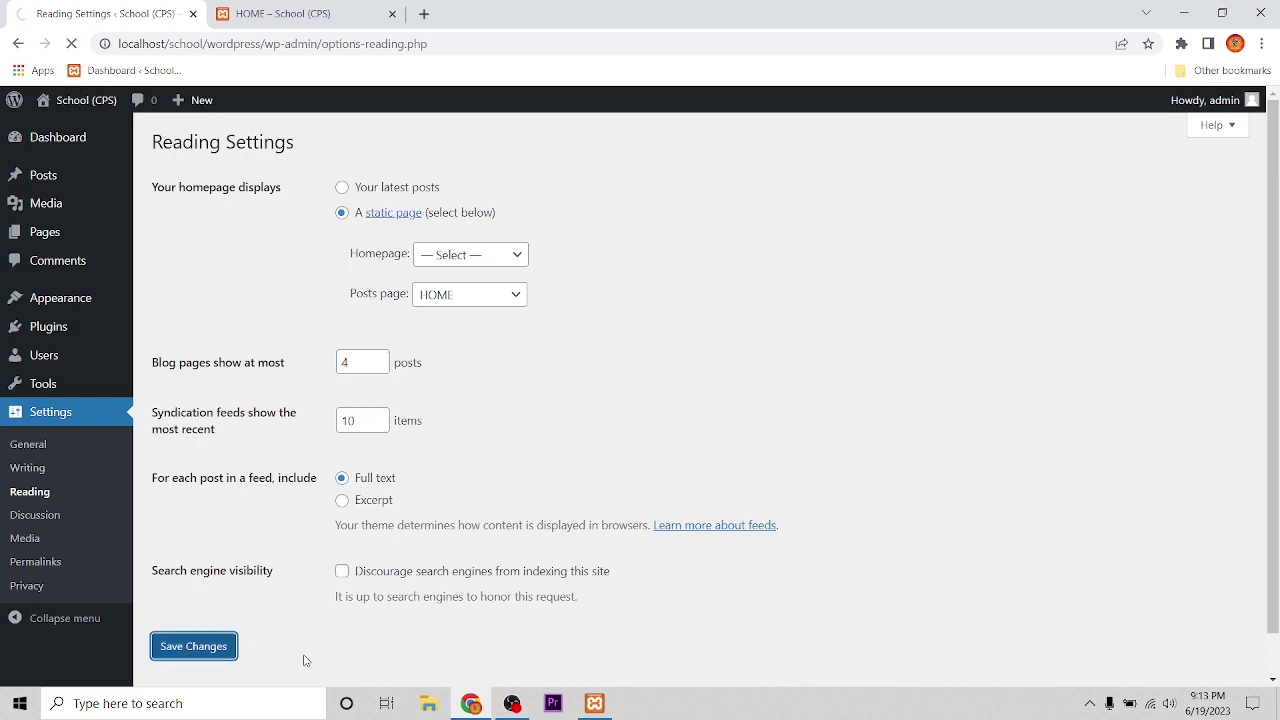
scroll(305, 663, "down", 2)
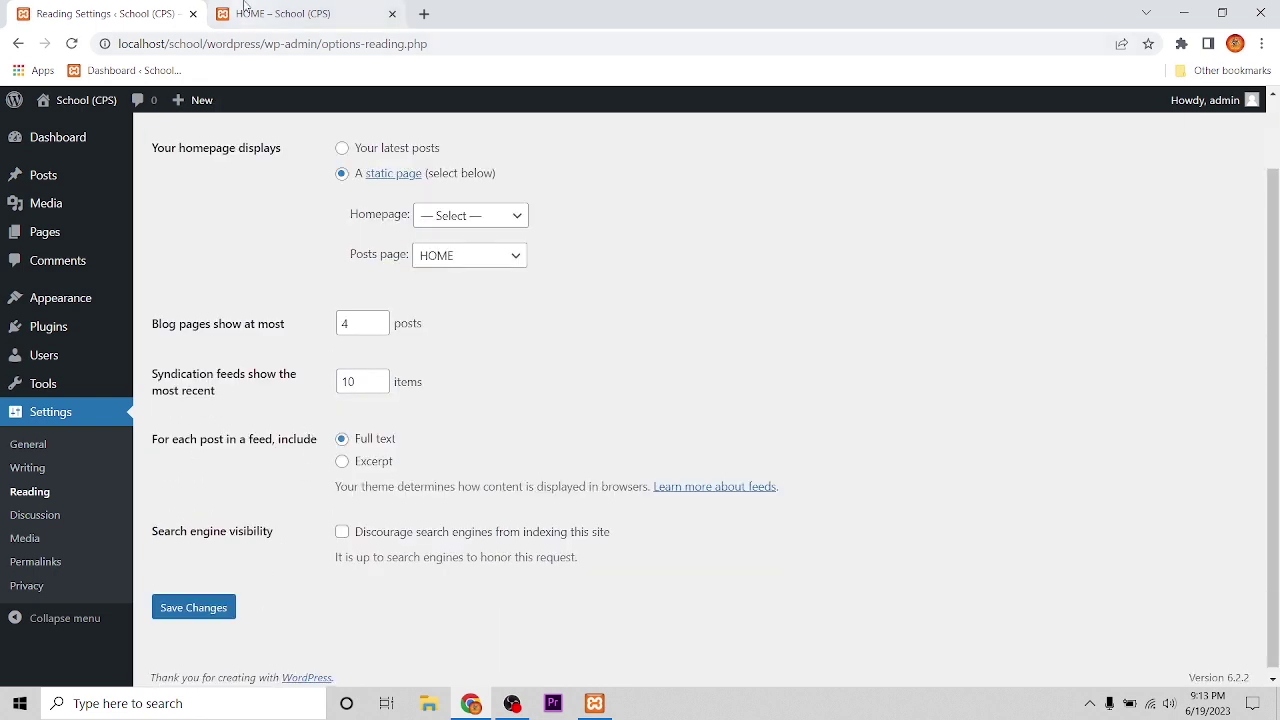
Step: Reload HOME to see four posts with pagination, then open page 2 showing Admission Criteria
left_click(245, 10)
left_click(73, 44)
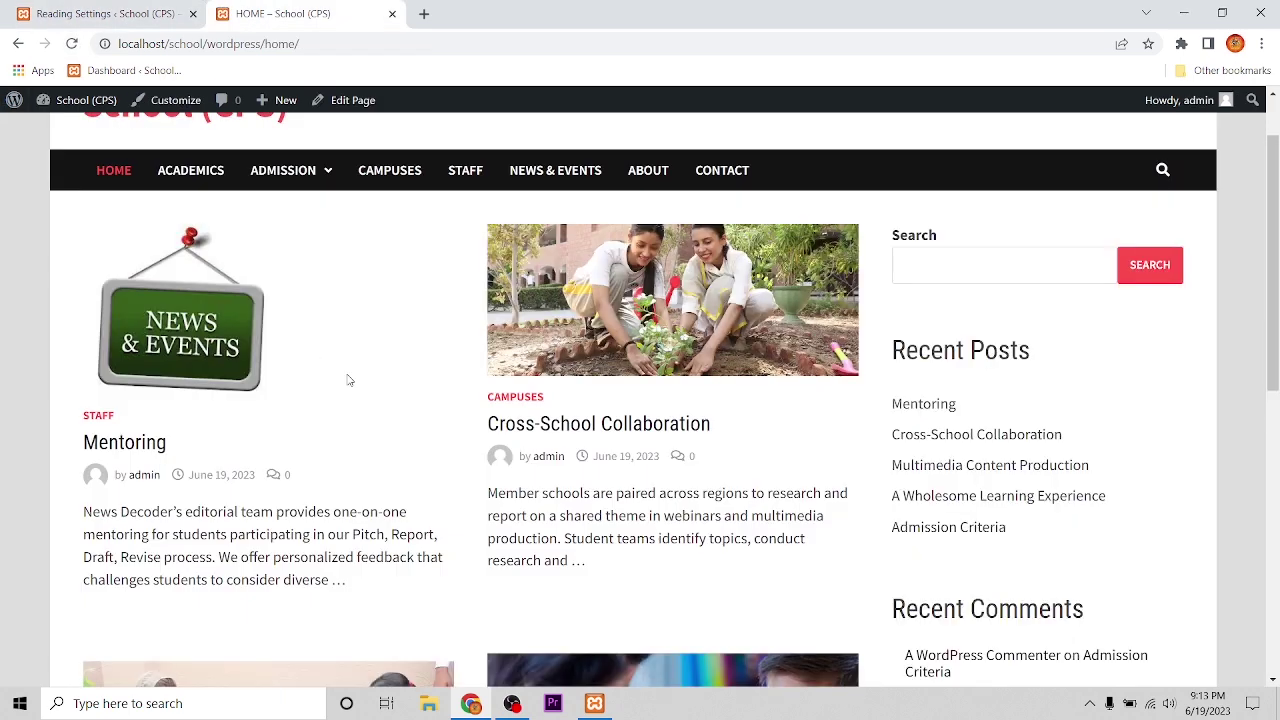
scroll(349, 380, "down", 6)
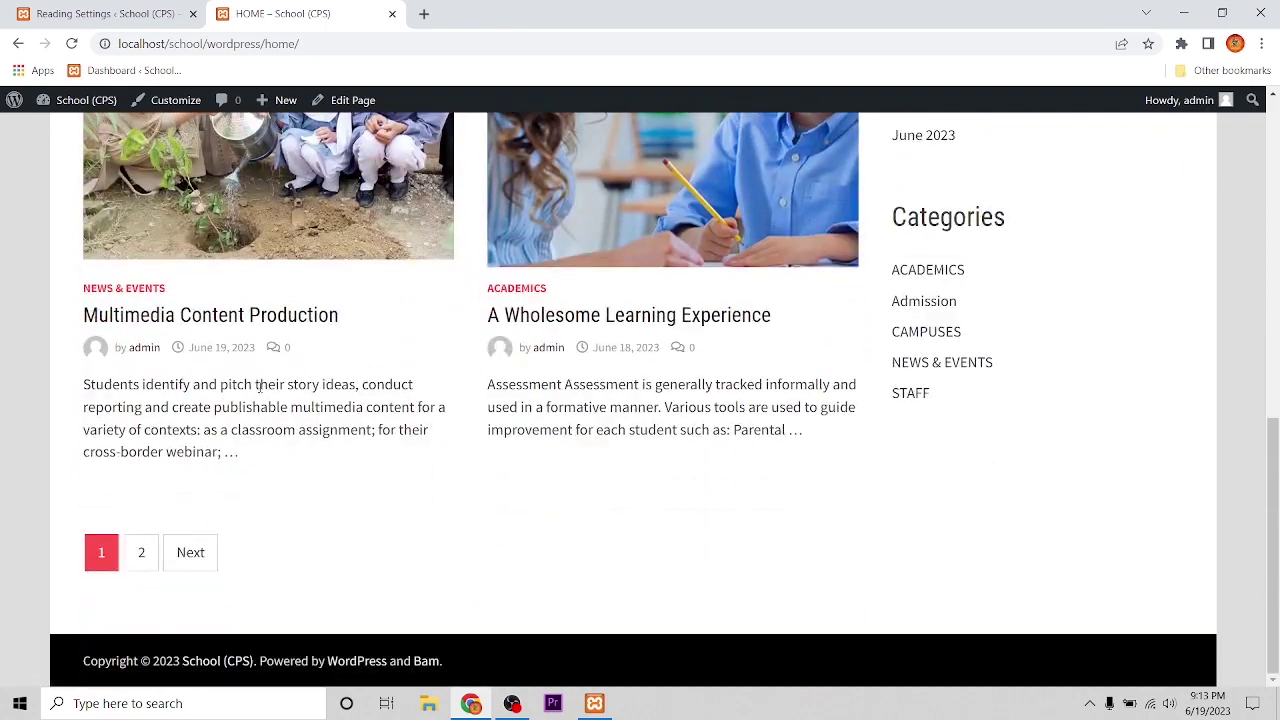
scroll(391, 320, "up", 6)
scroll(417, 343, "down", 6)
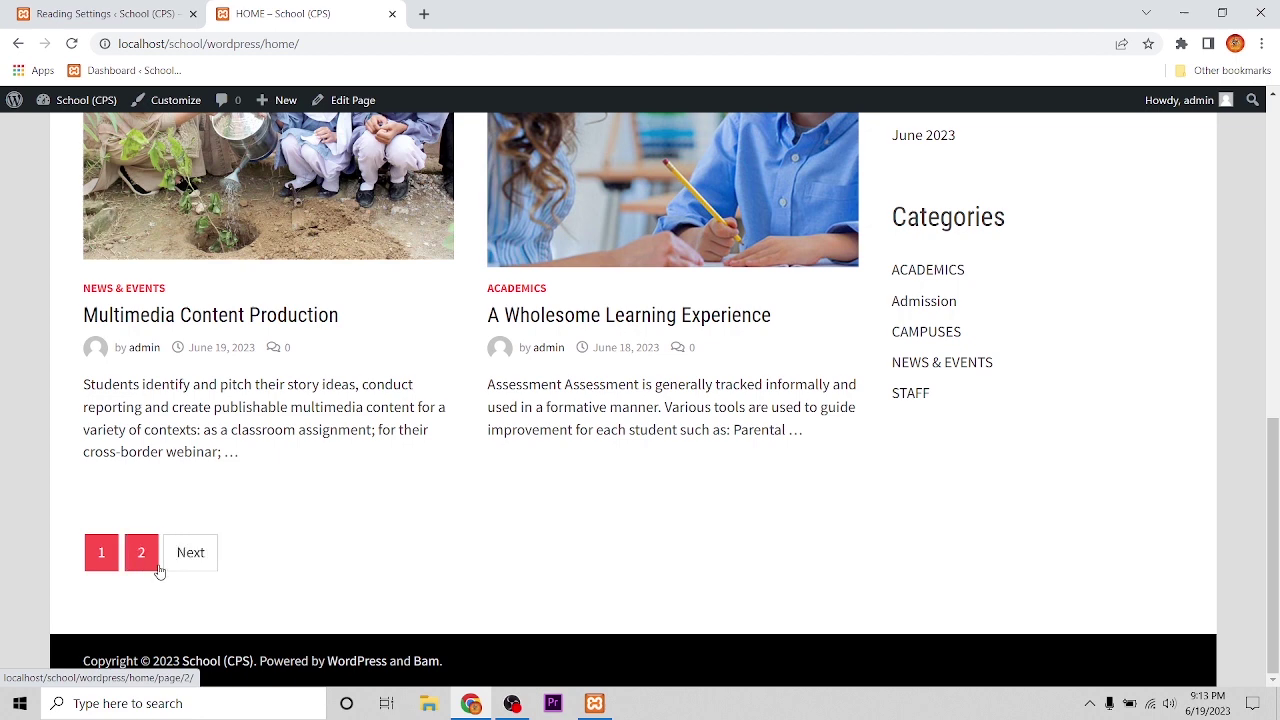
left_click(156, 567)
scroll(250, 440, "down", 2)
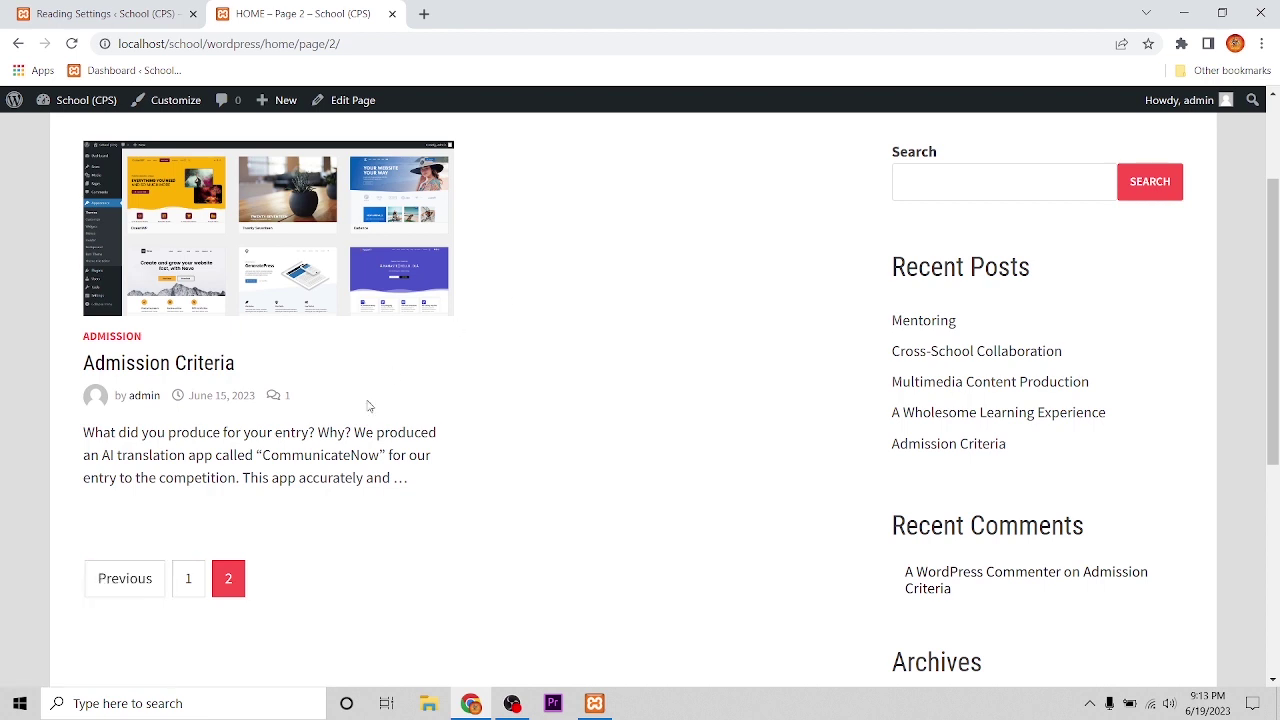
scroll(366, 456, "up", 1)
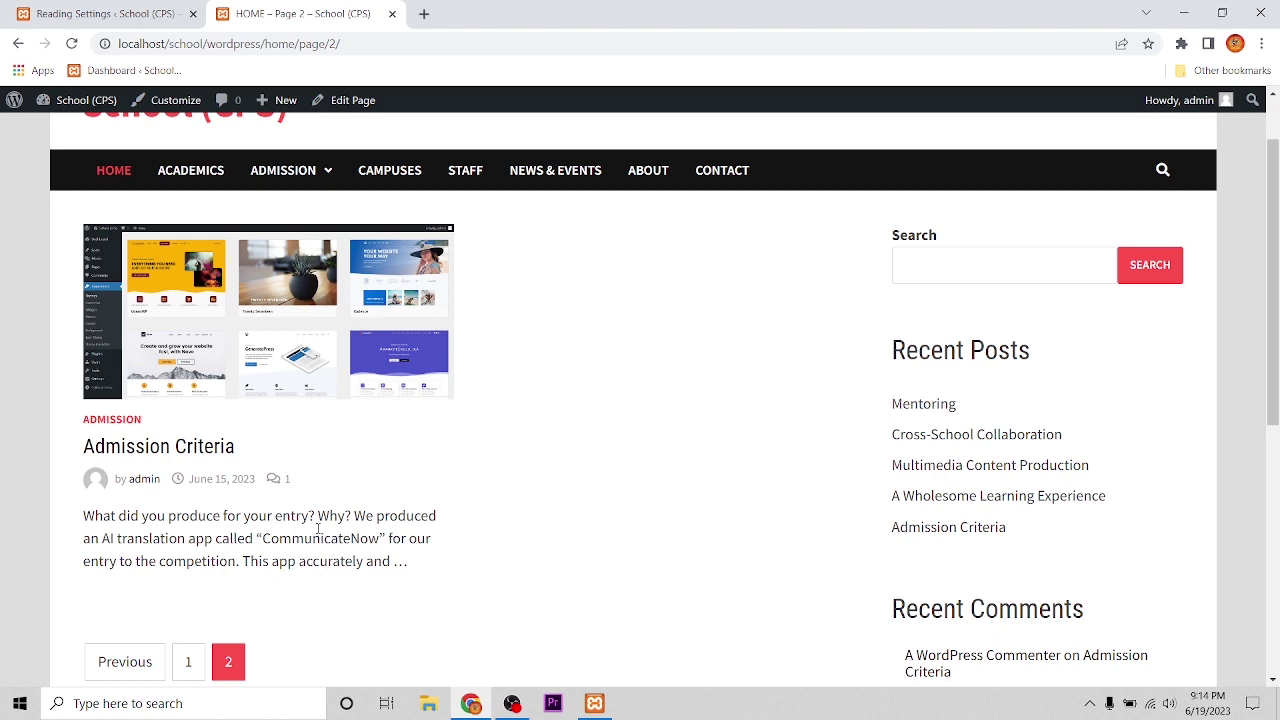
Step: Make HOME the static homepage in Reading Settings, save, and view the HOME – Page 2 tab
left_click(98, 18)
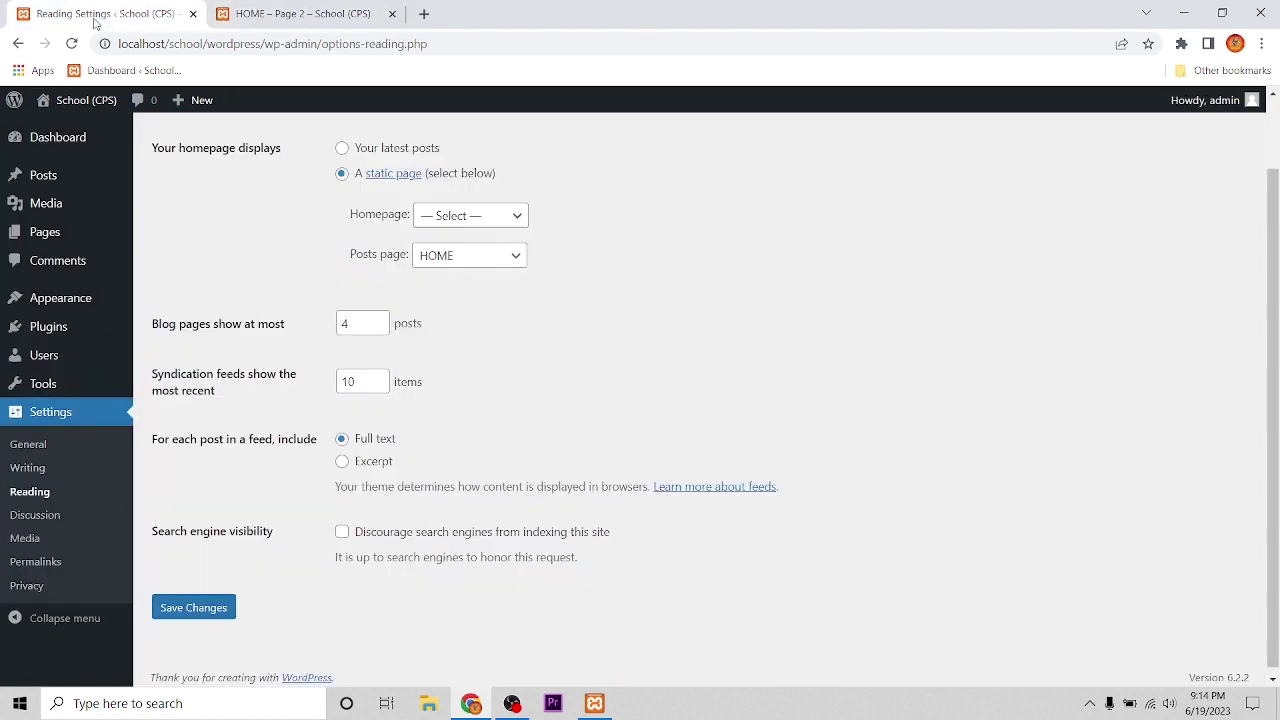
scroll(477, 442, "up", 2)
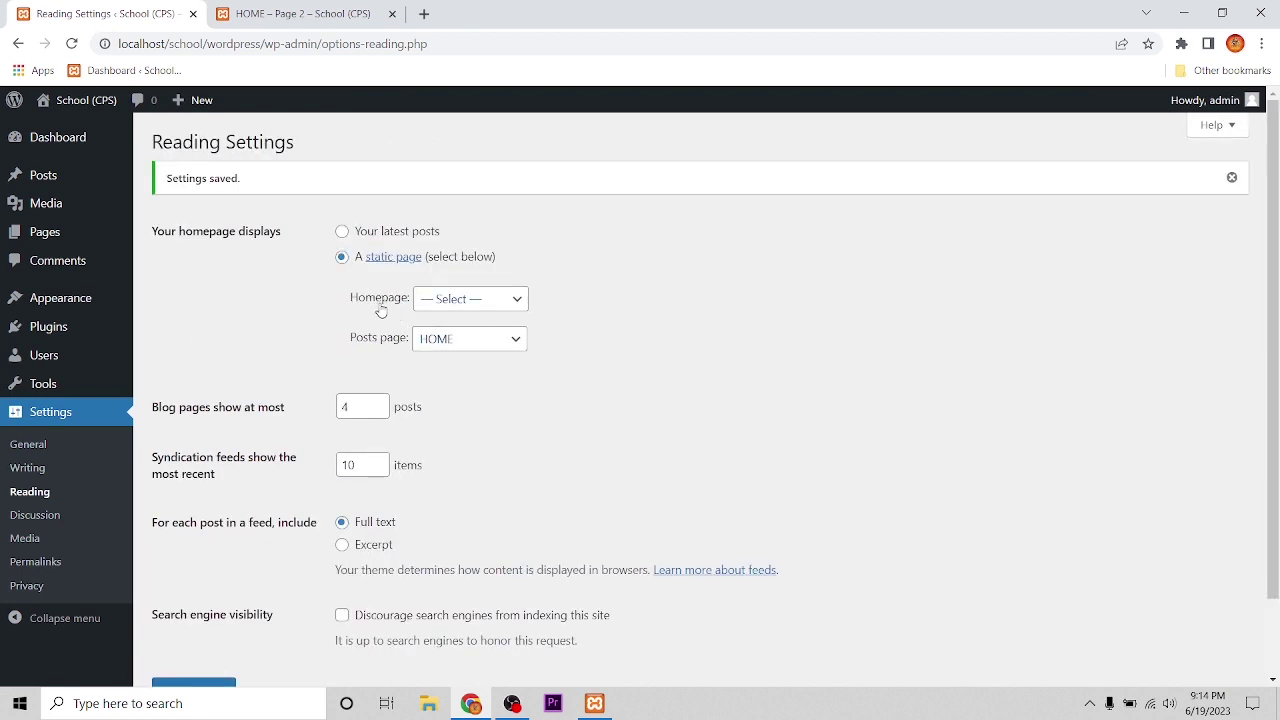
left_click(511, 300)
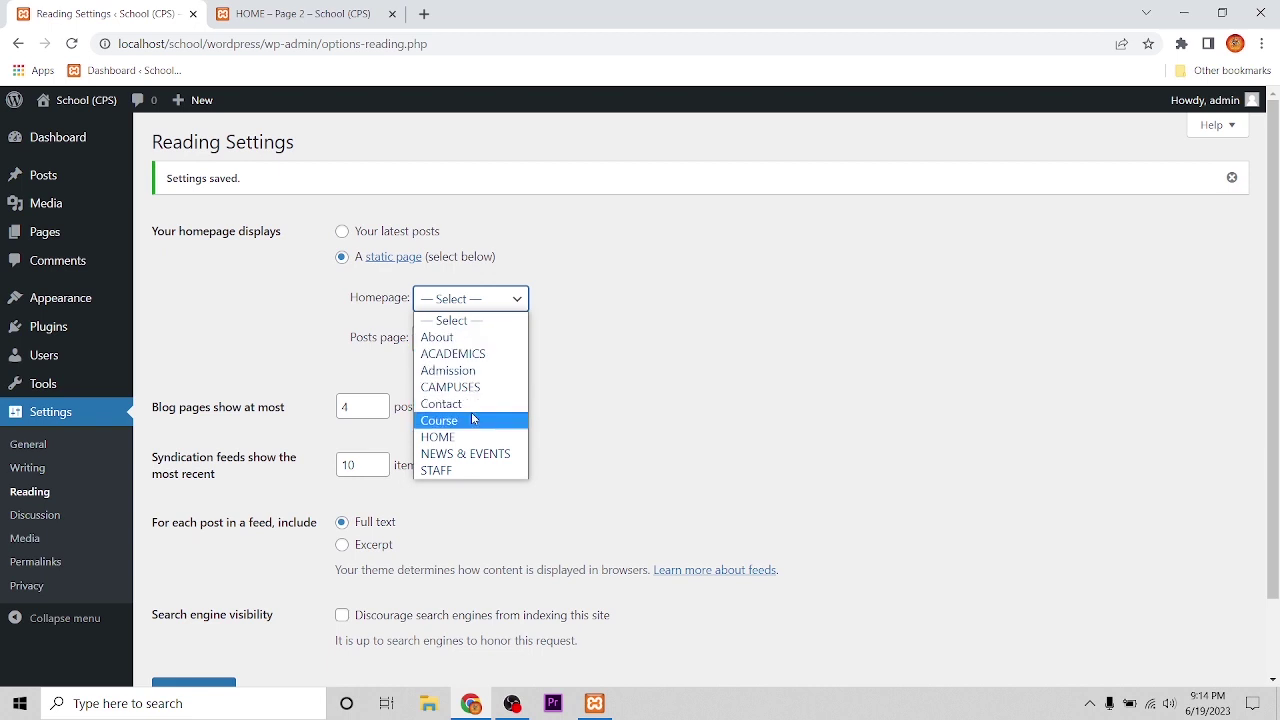
left_click(430, 439)
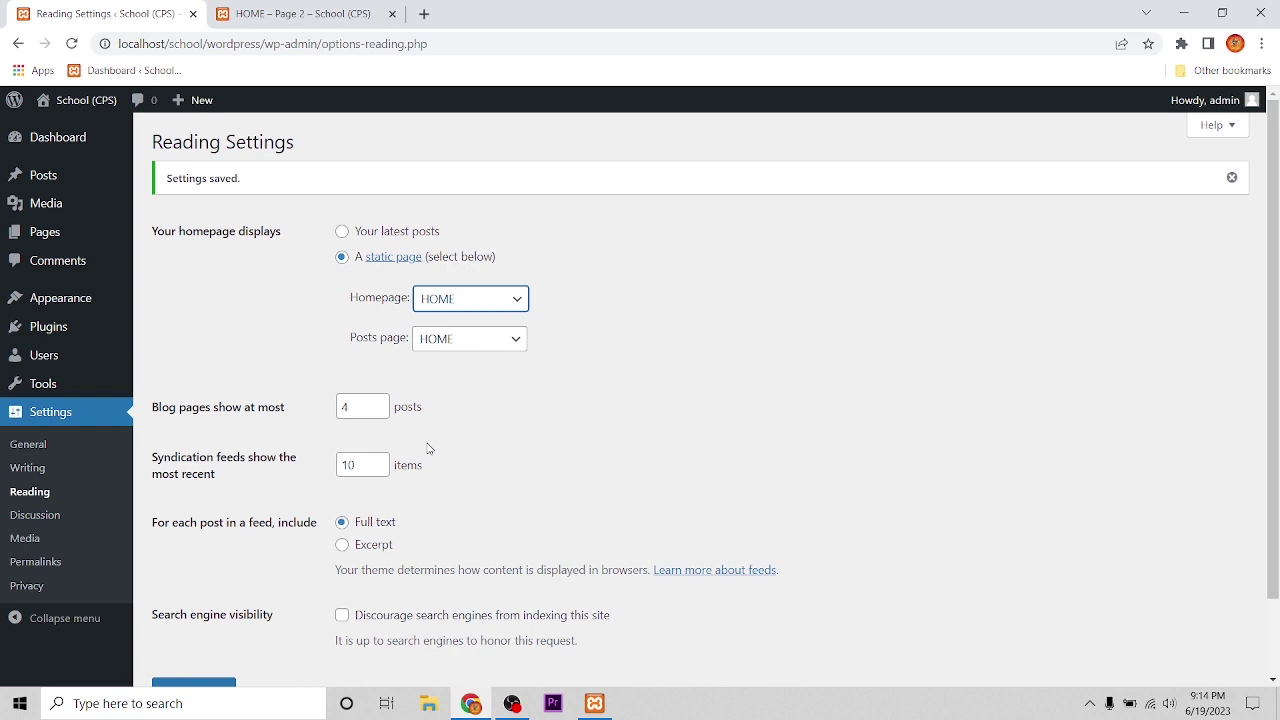
scroll(428, 448, "down", 2)
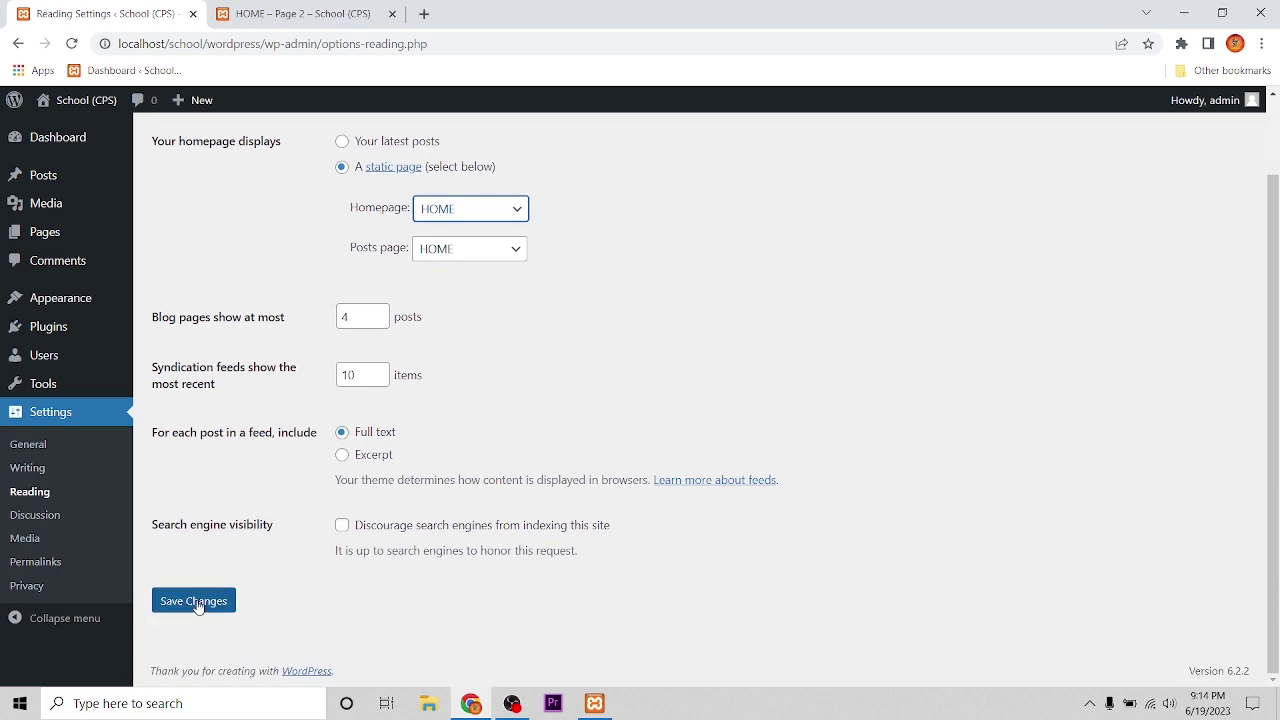
left_click(197, 605)
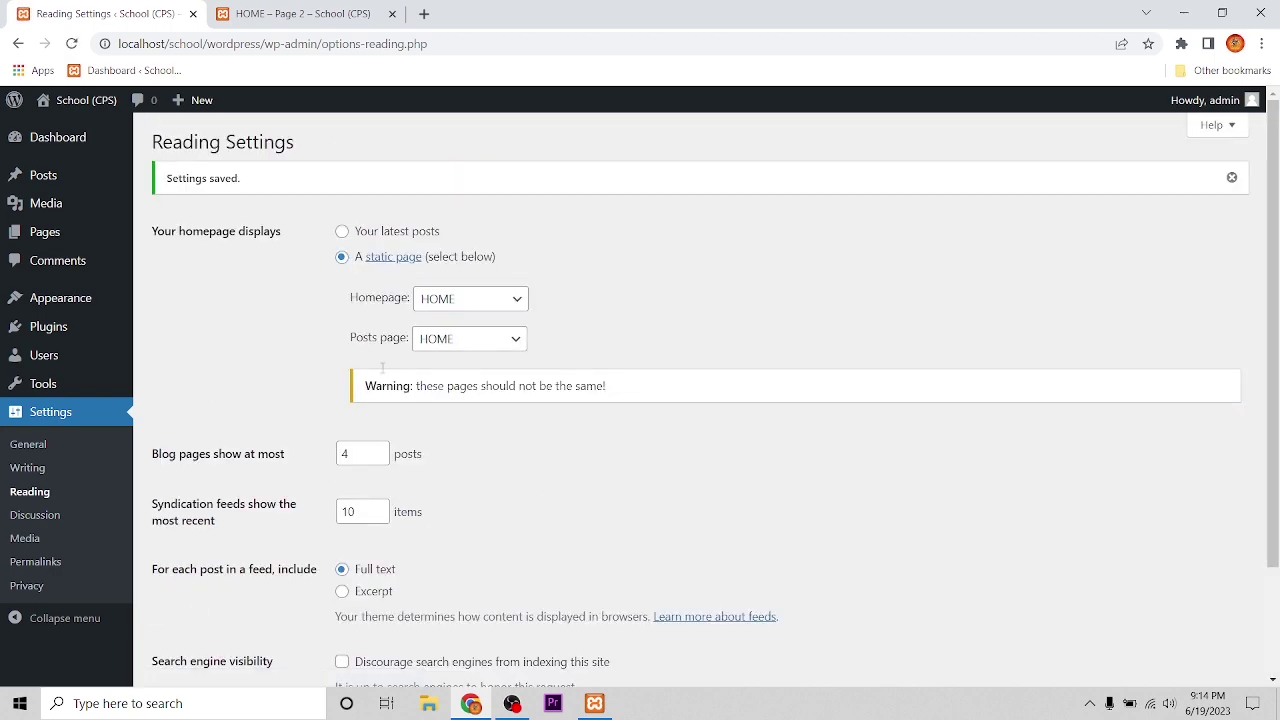
left_click(310, 15)
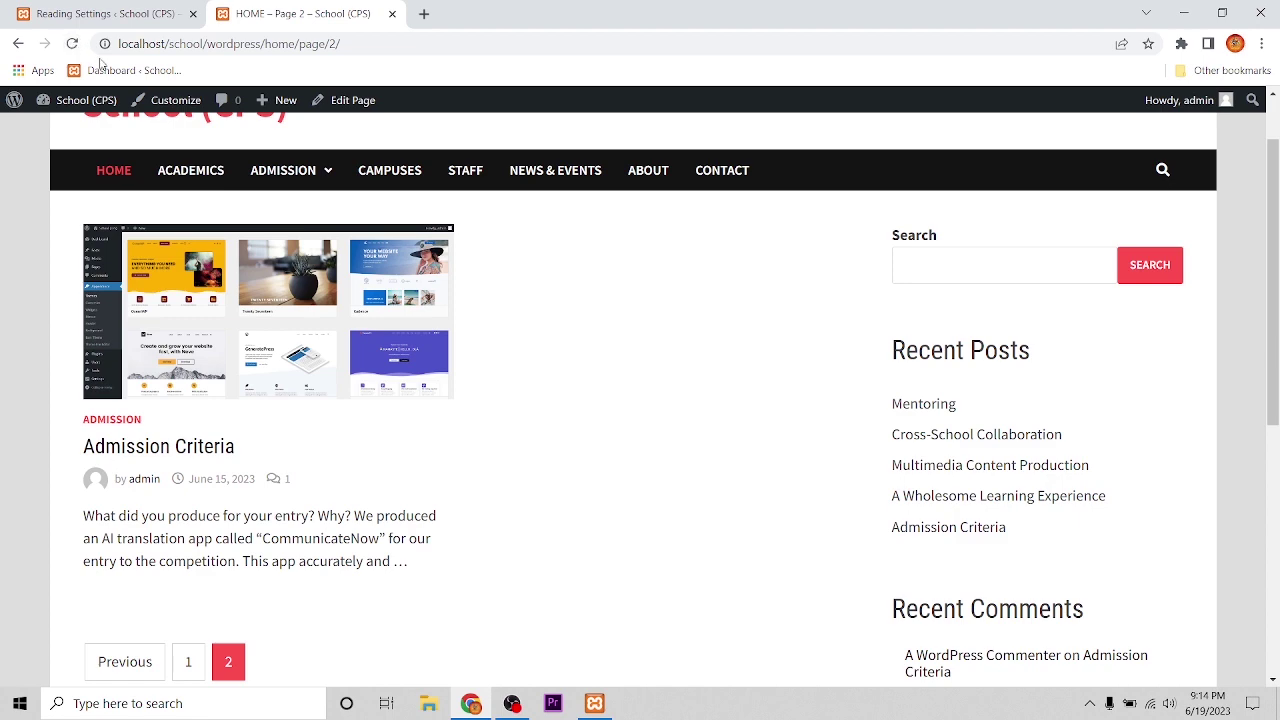
Step: Reload HOME – Page 2 and return to page 1 of the posts listing
left_click(73, 45)
scroll(215, 452, "down", 3)
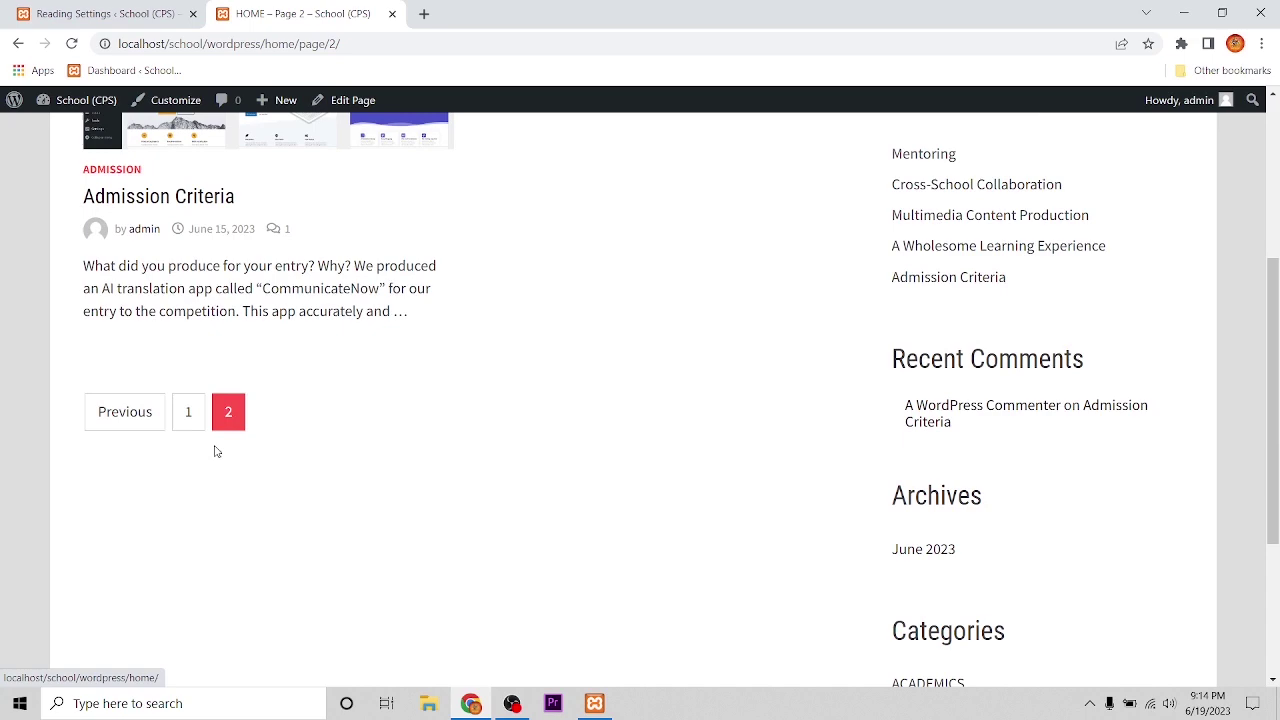
left_click(126, 413)
scroll(432, 483, "down", 3)
scroll(432, 483, "up", 3)
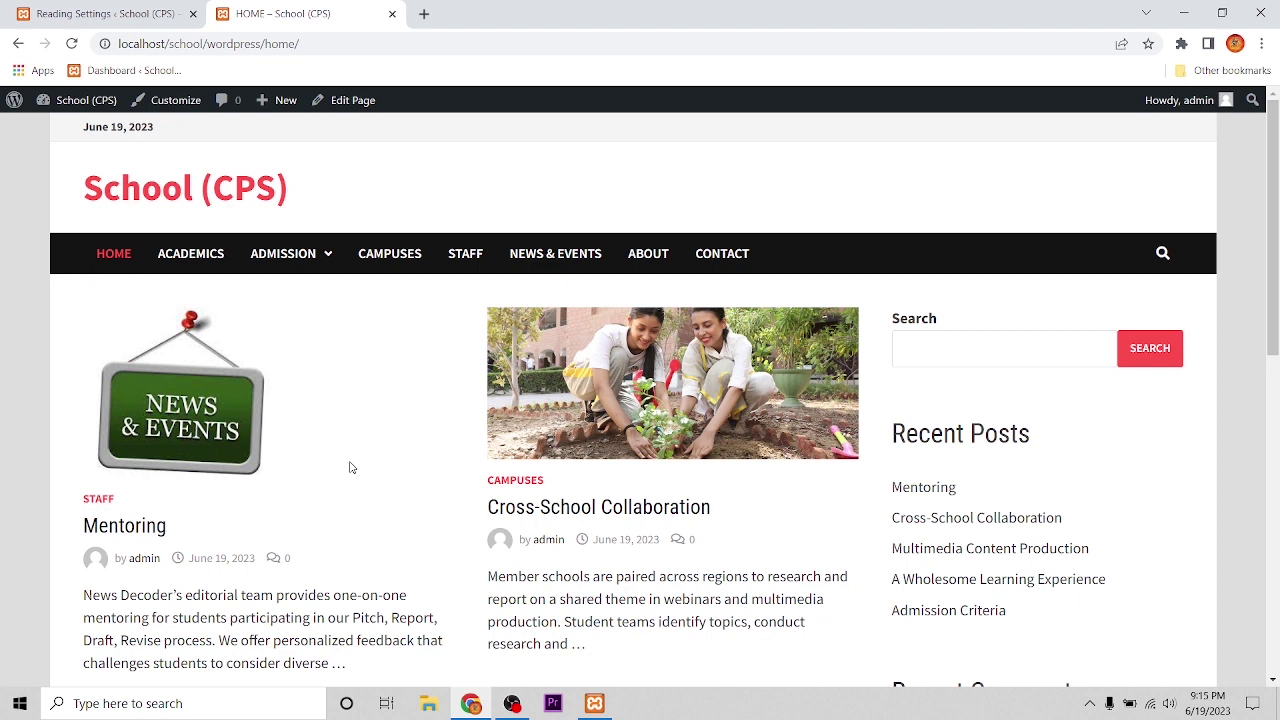
Step: Remove 'home/' from the URL to load the root address localhost/school/wordpress/
left_click_drag(300, 44, 266, 45)
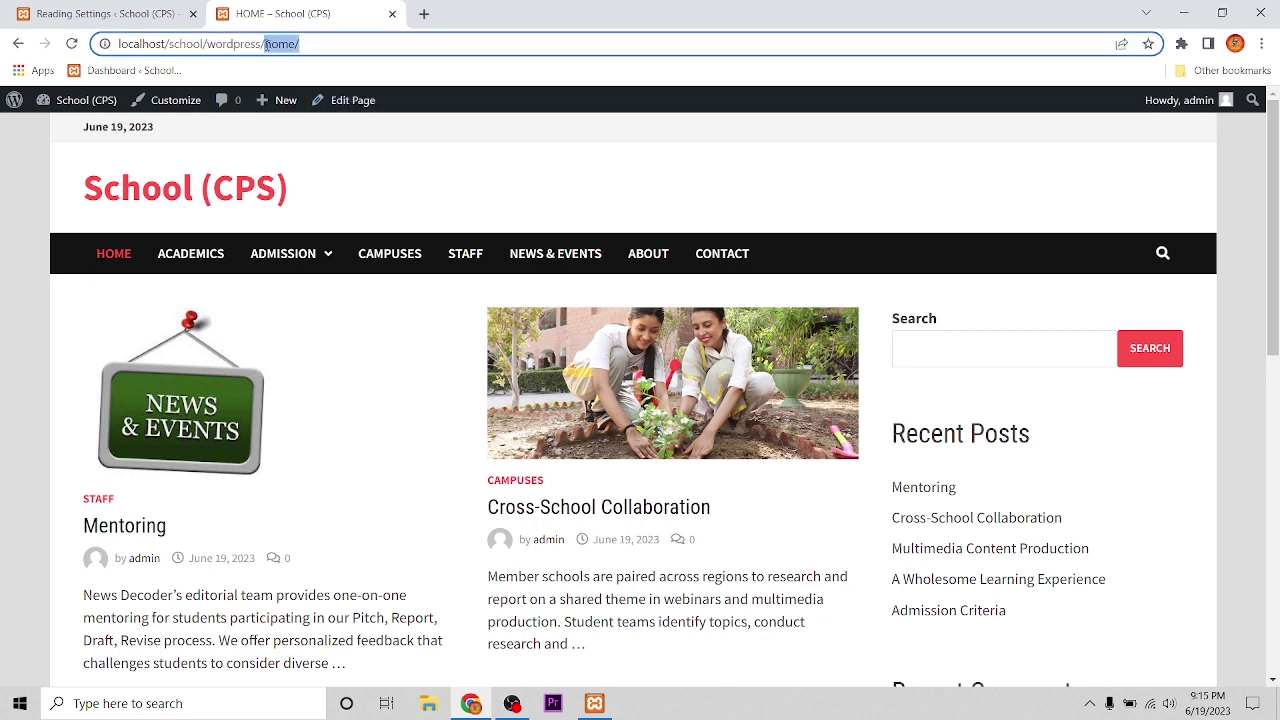
key("BackSpace")
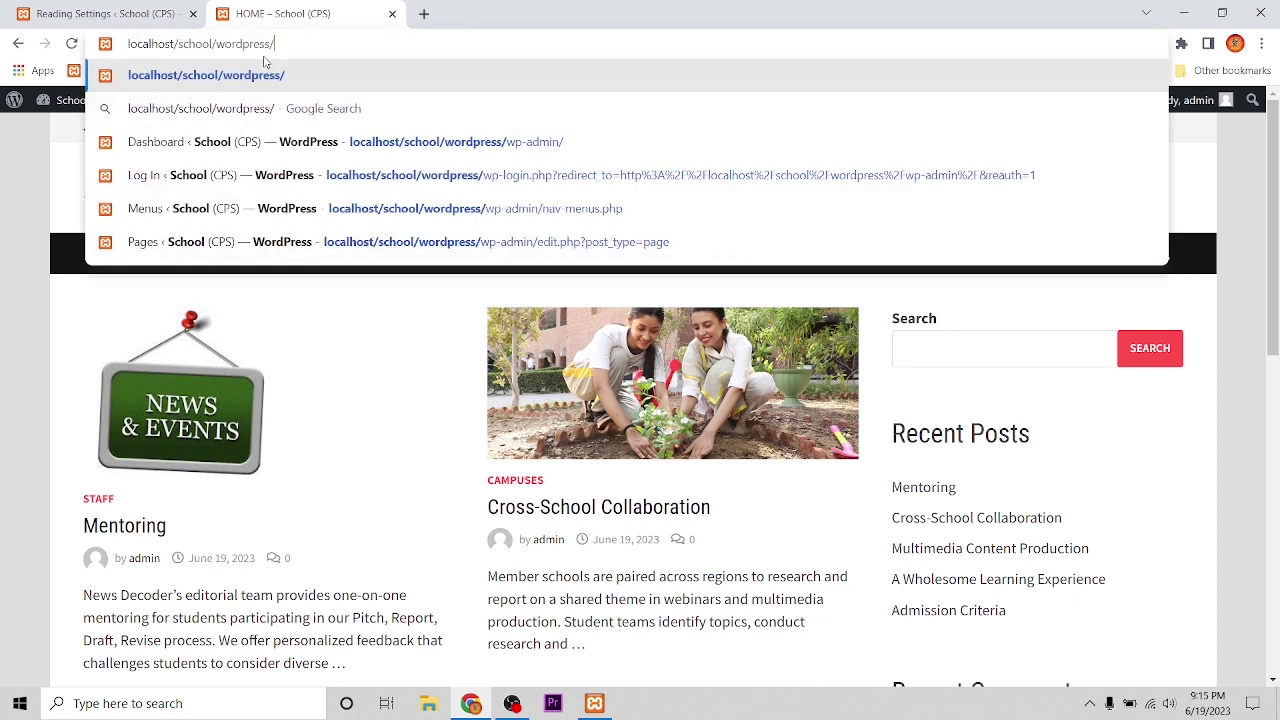
key("Return")
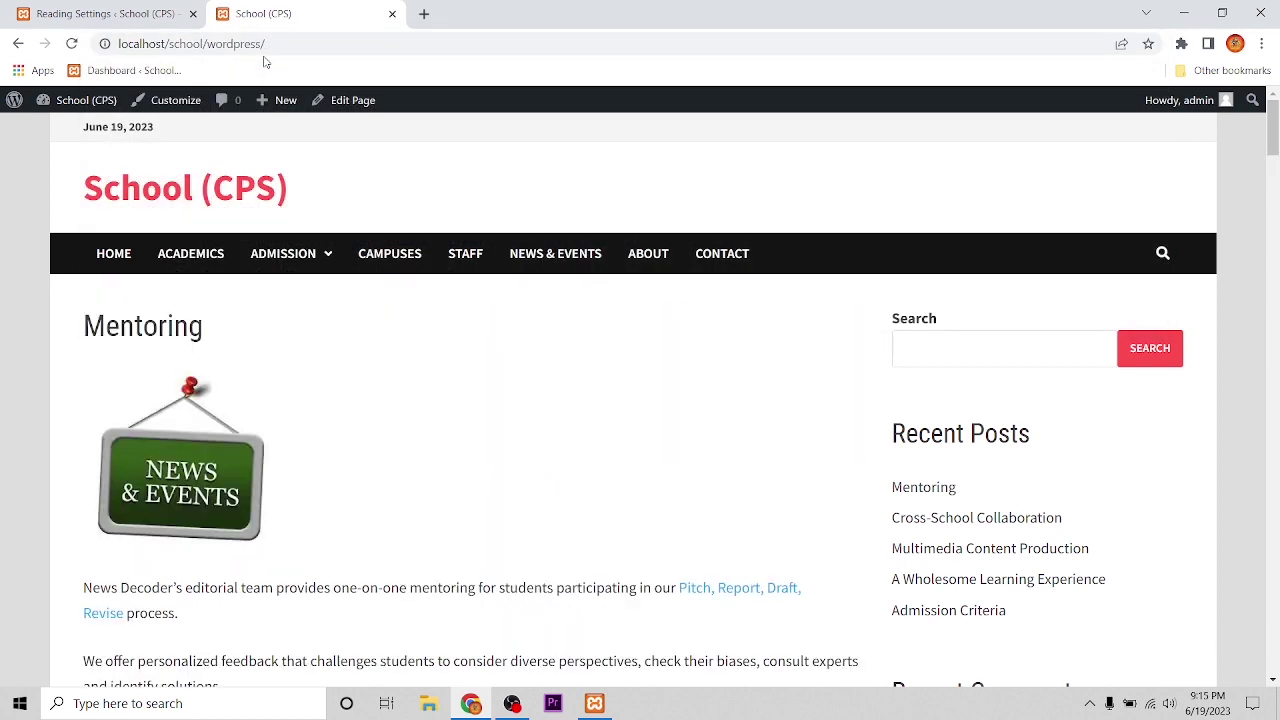
Step: Scroll through the full posts on the front page and start a comment in the Comment box
scroll(444, 316, "down", 9)
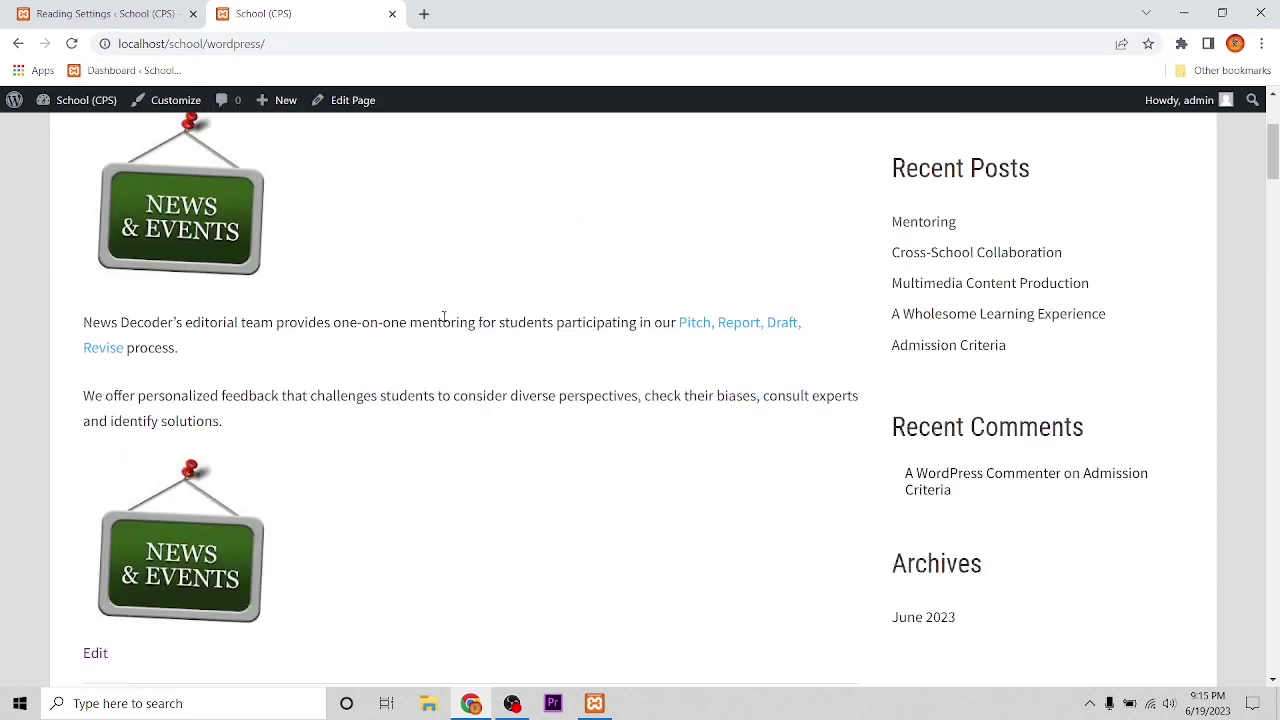
scroll(444, 316, "up", 10)
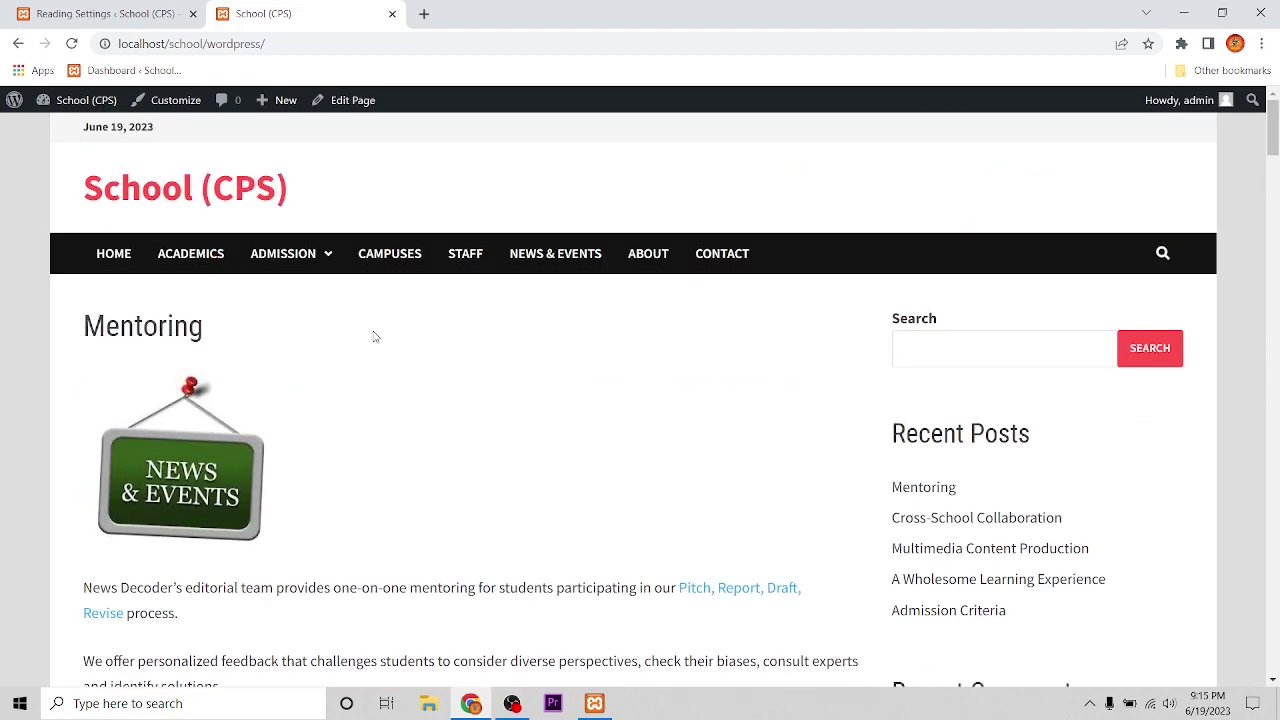
scroll(226, 388, "down", 4)
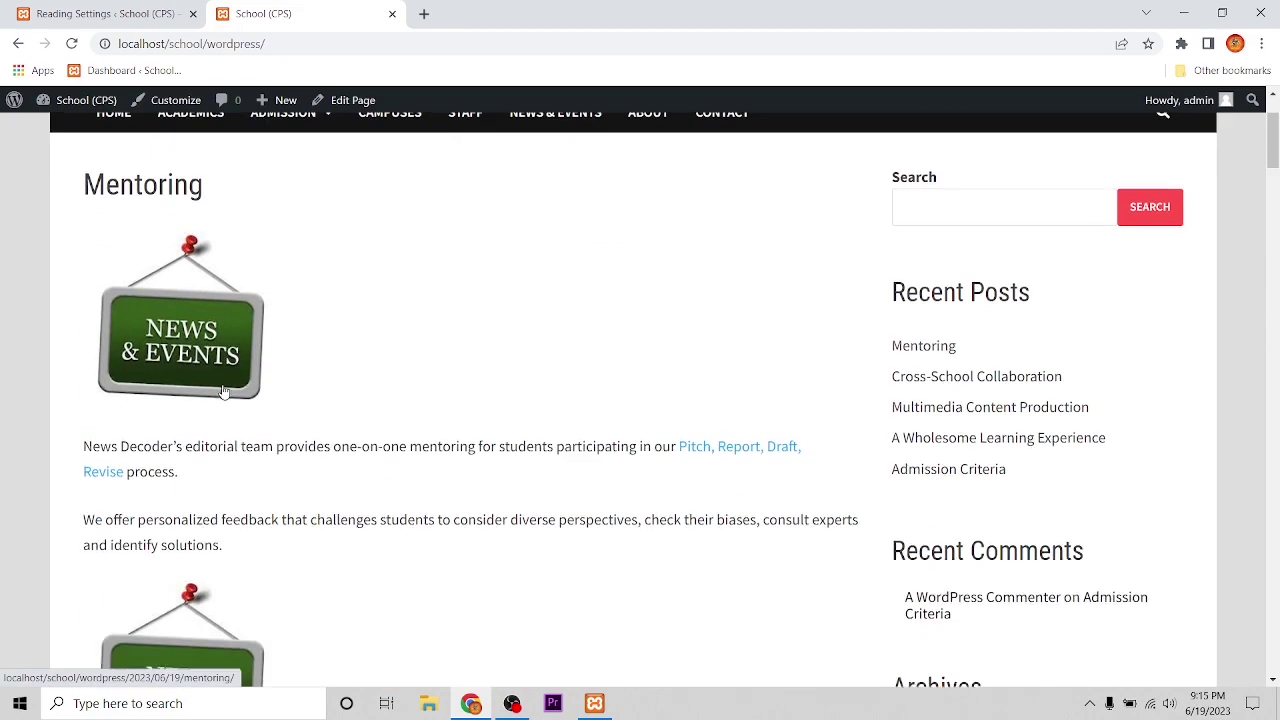
scroll(228, 390, "down", 7)
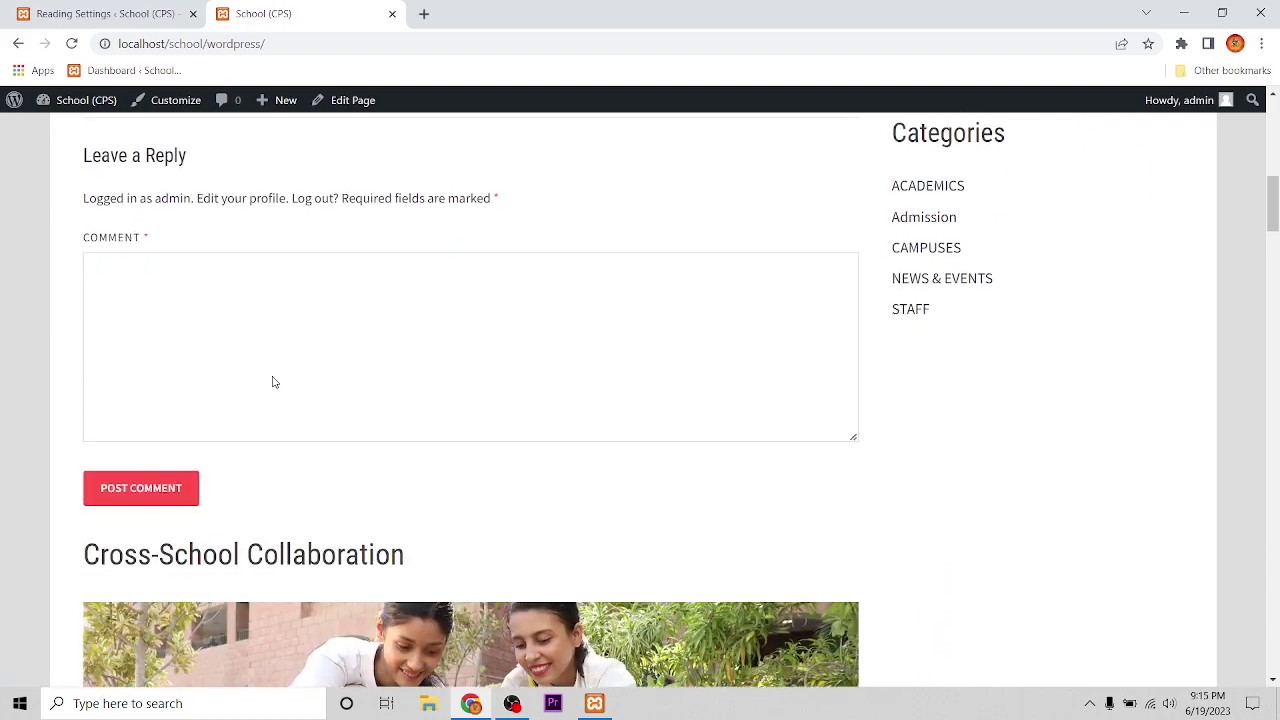
scroll(276, 385, "down", 12)
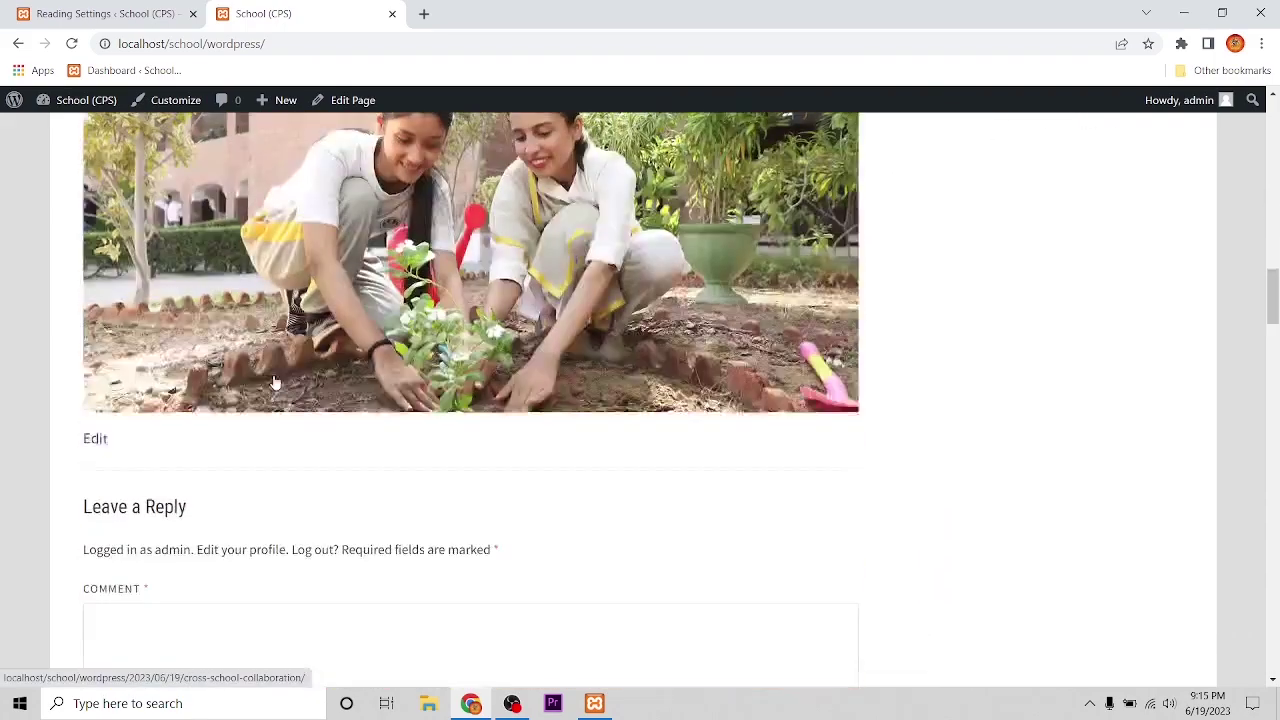
scroll(276, 378, "down", 11)
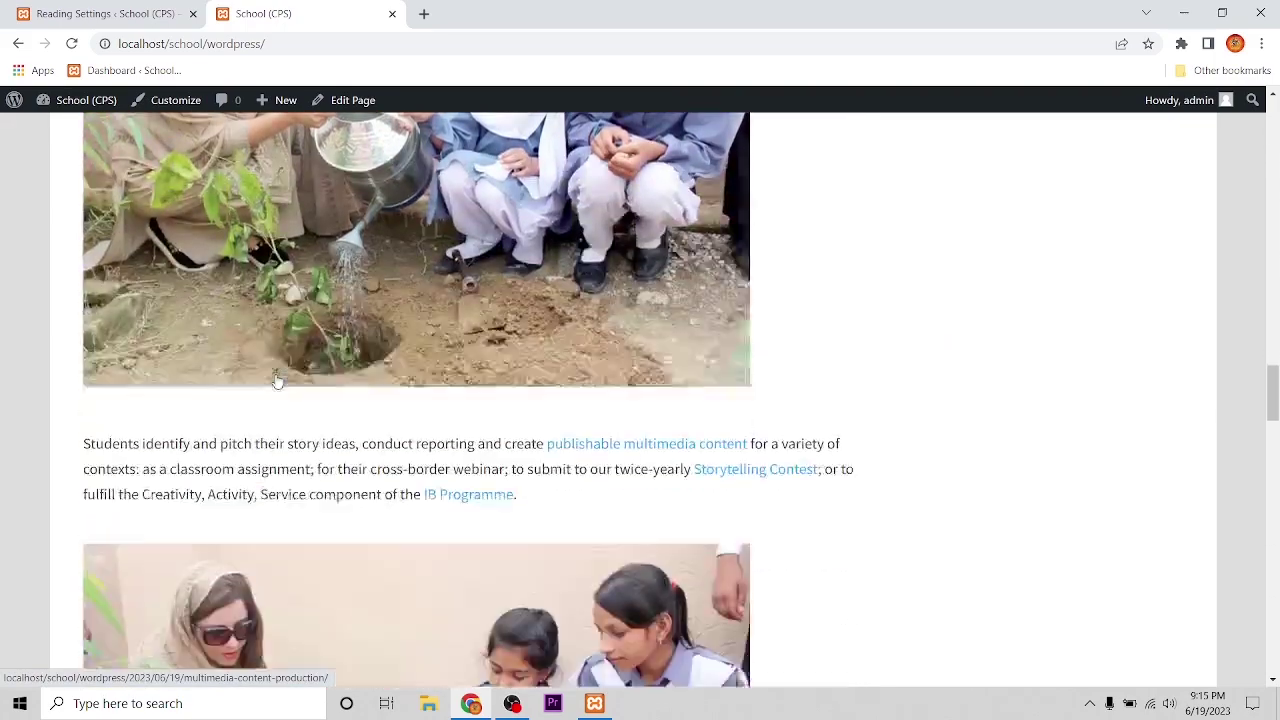
scroll(277, 382, "down", 16)
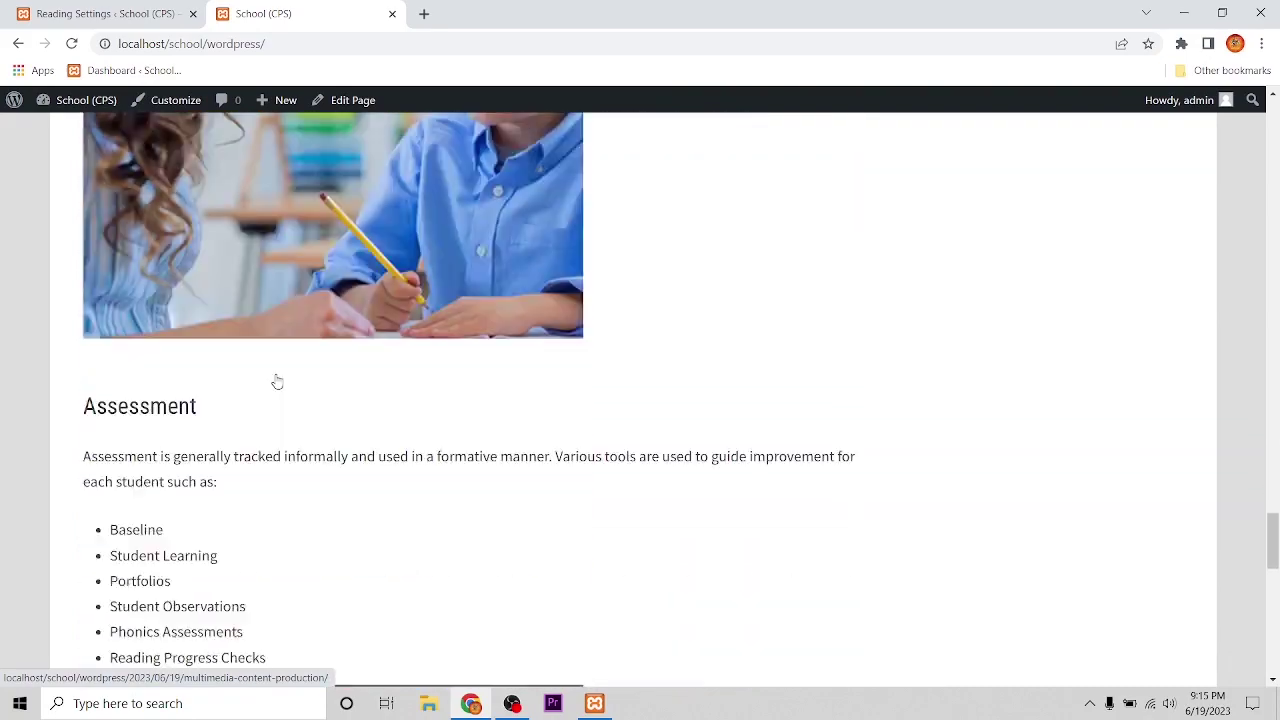
scroll(460, 415, "up", 20)
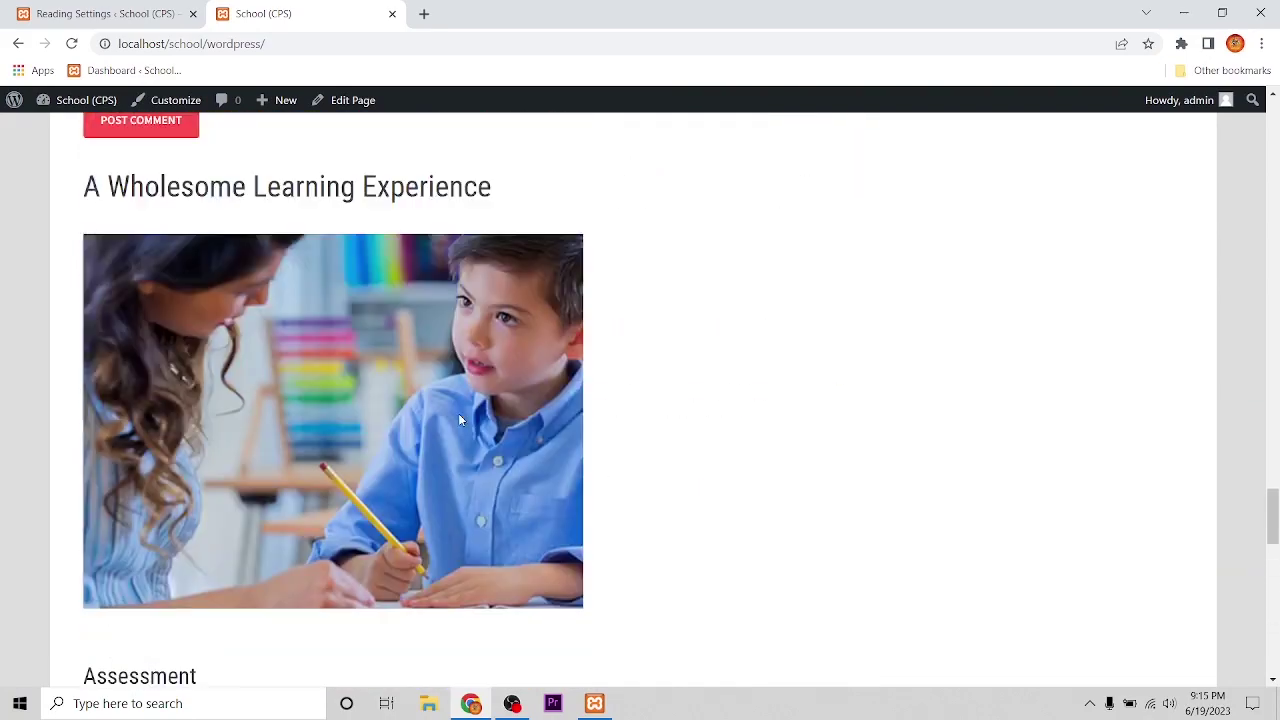
scroll(463, 419, "up", 20)
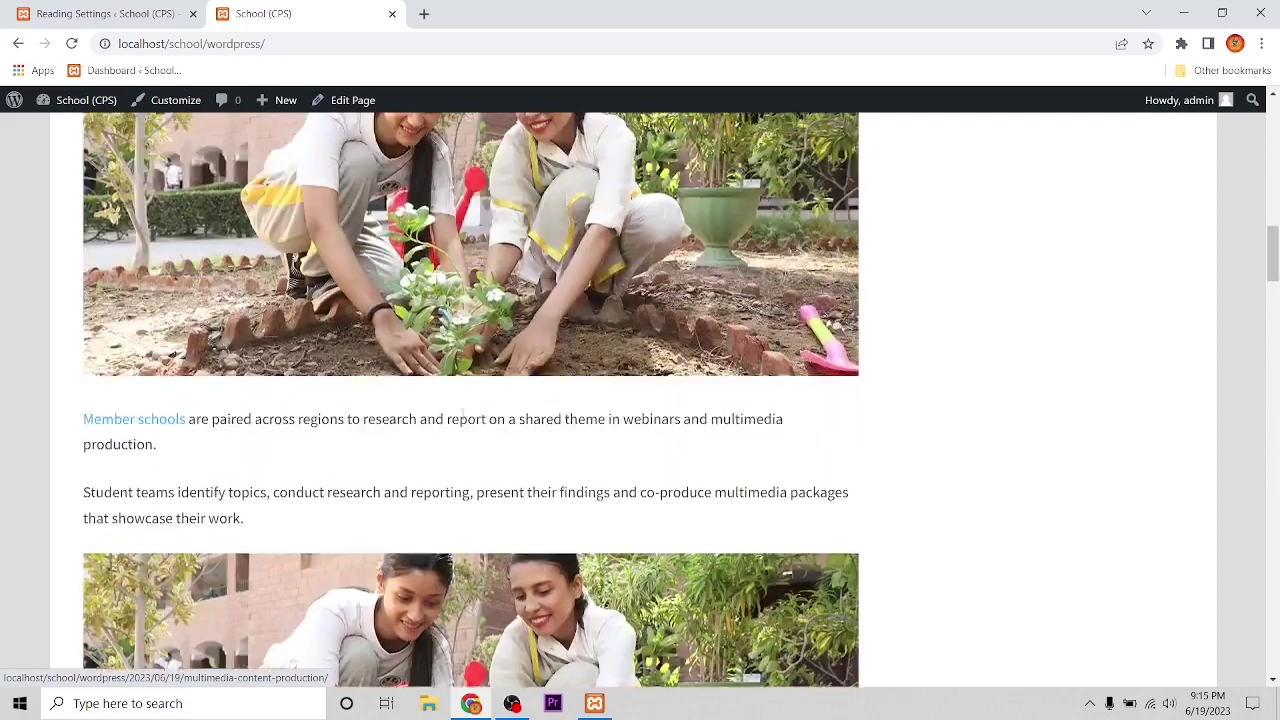
scroll(463, 421, "down", 5)
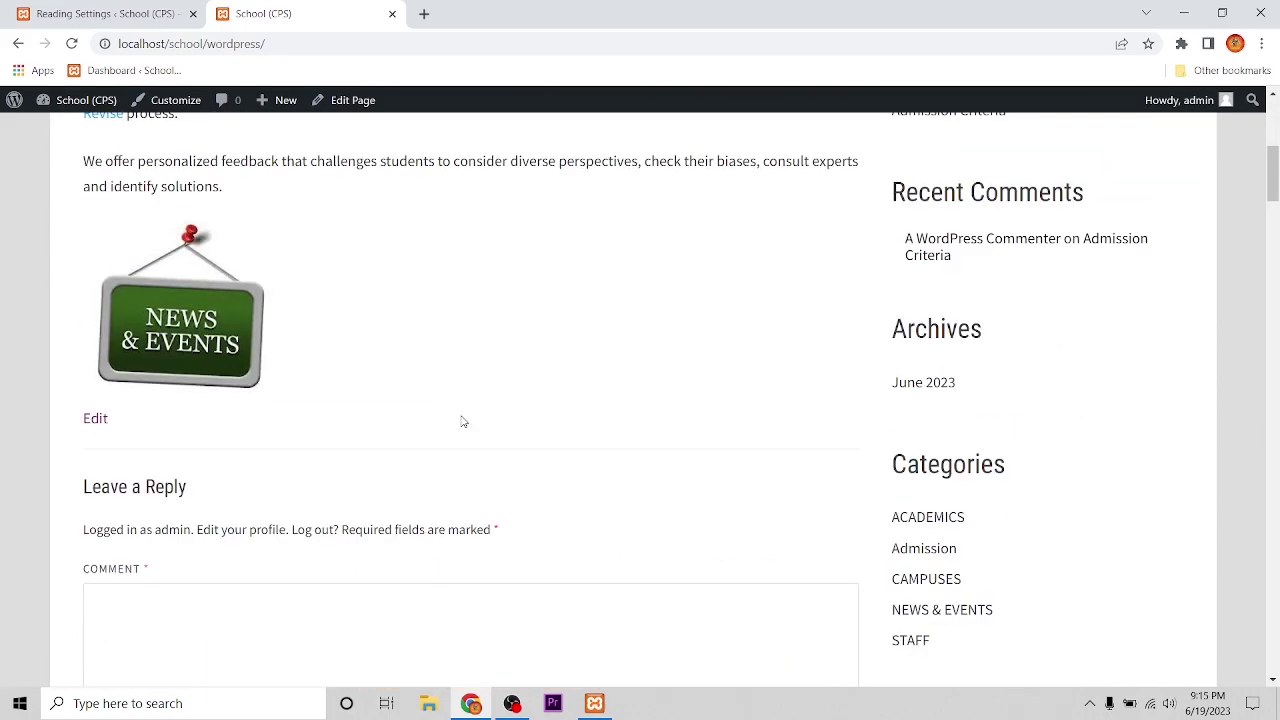
scroll(463, 421, "up", 2)
scroll(463, 421, "down", 1)
scroll(462, 421, "down", 15)
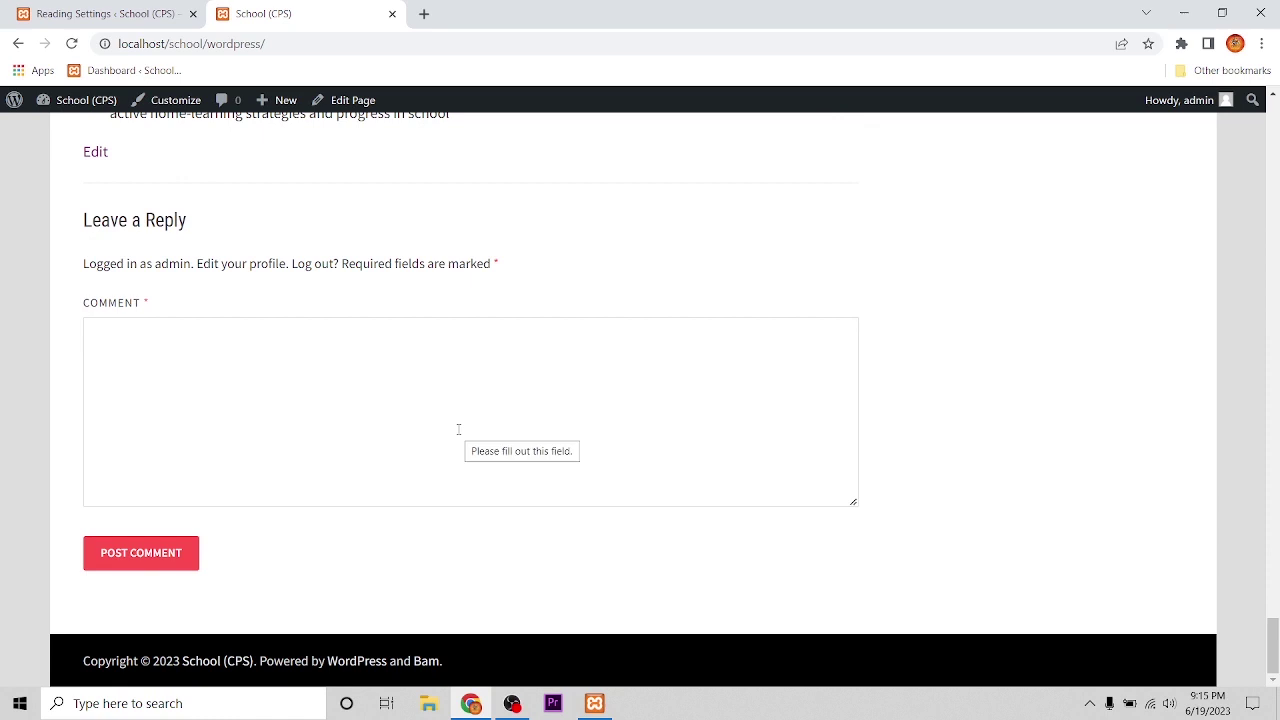
scroll(220, 470, "down", 1)
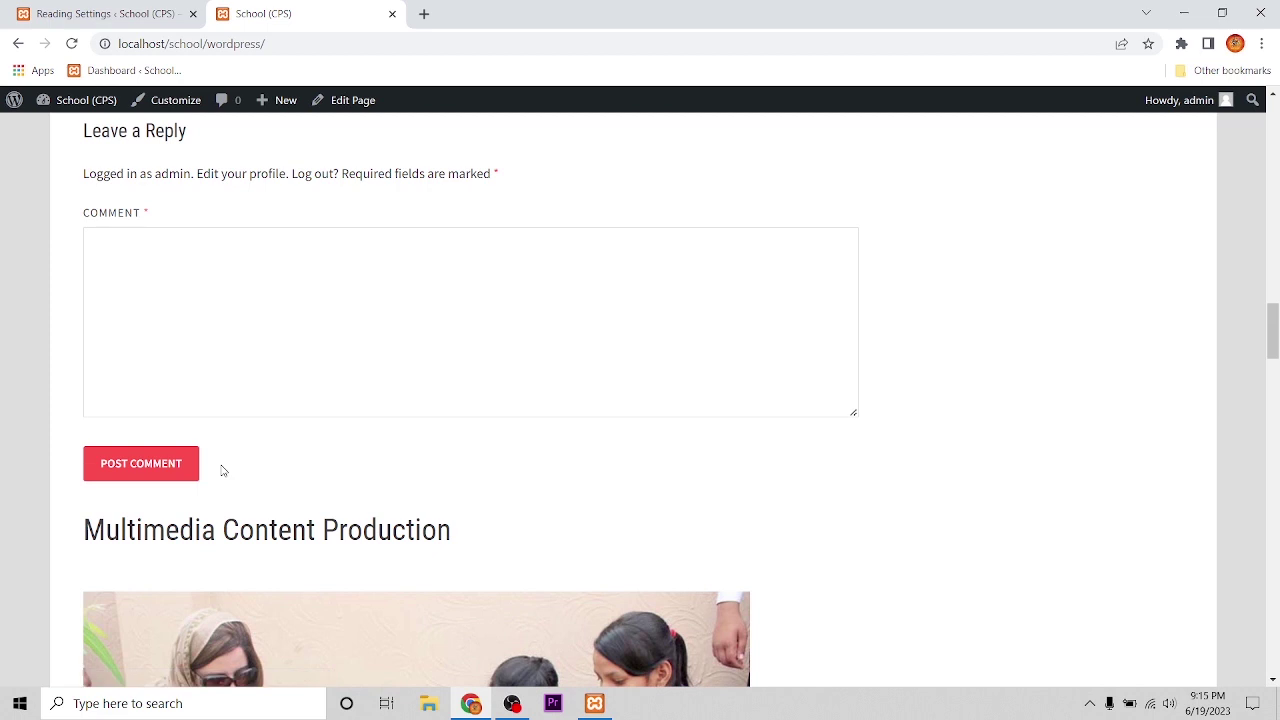
scroll(337, 381, "up", 1)
scroll(212, 357, "down", 3)
left_click(162, 291)
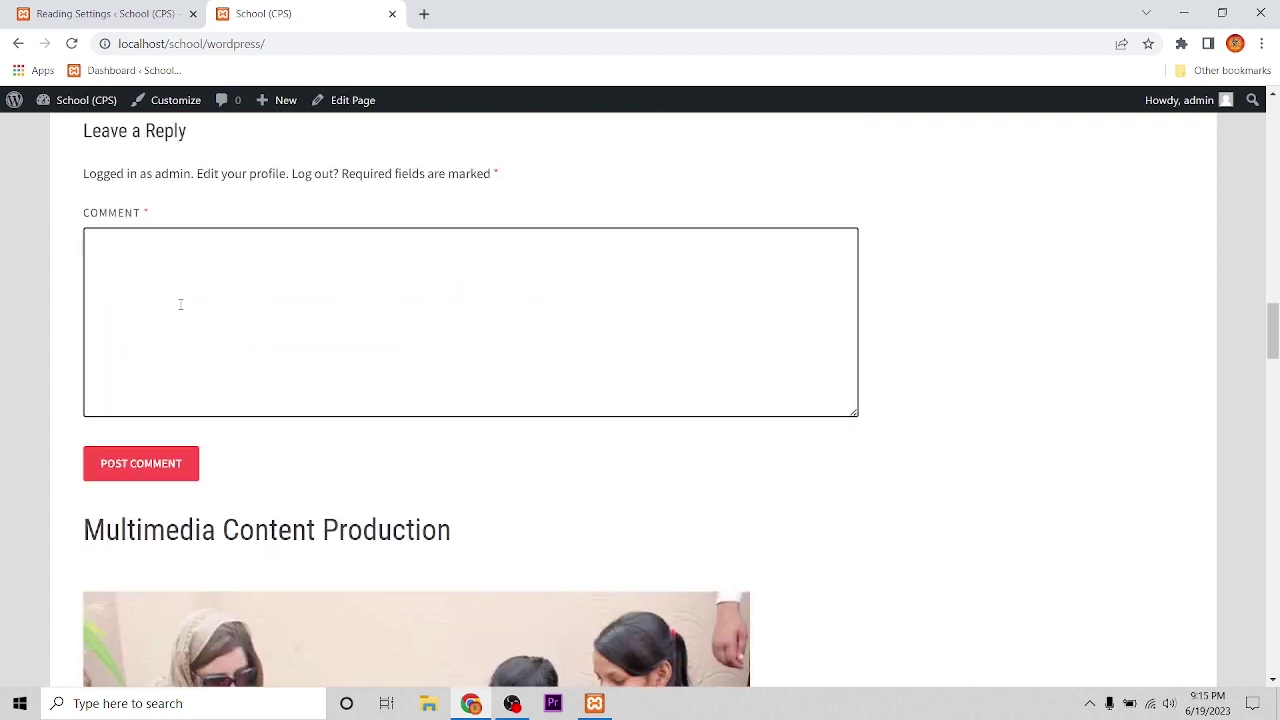